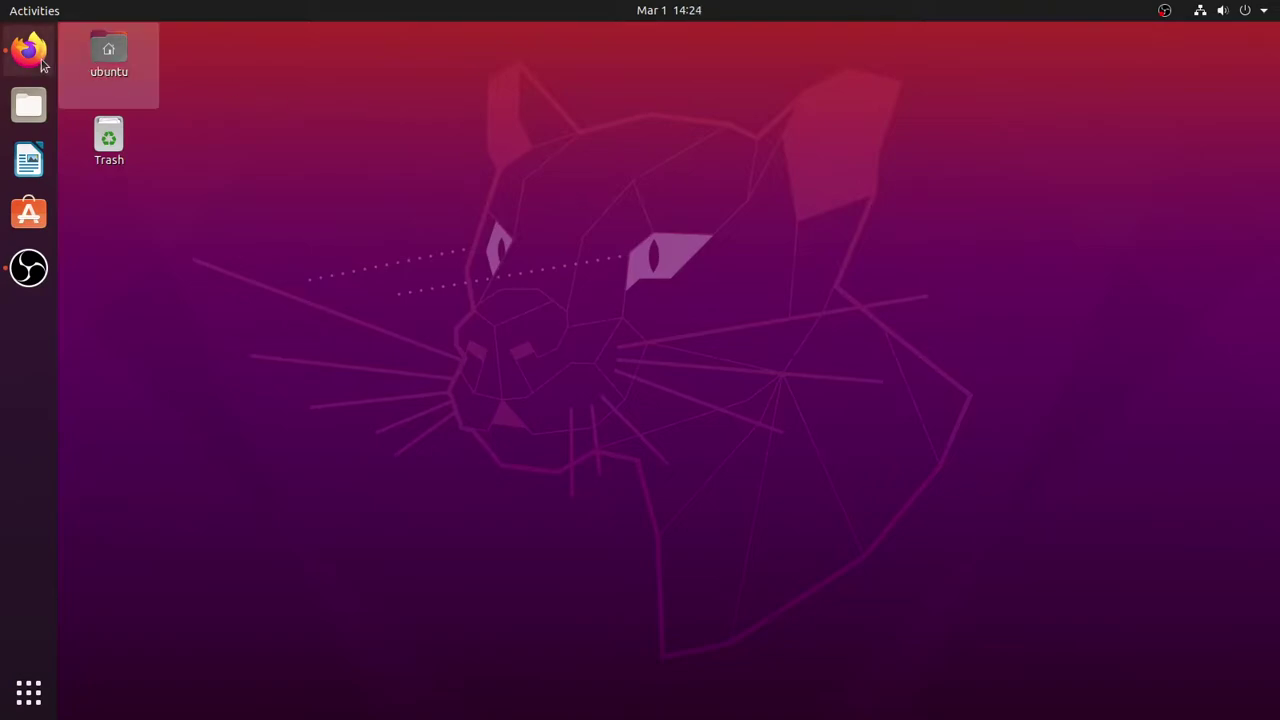
- Open the GROMACS 5.1.2 installation guide in Firefox from the 'gro' address-bar suggestion
{"action": "left_click", "coordinate": [28, 48]}
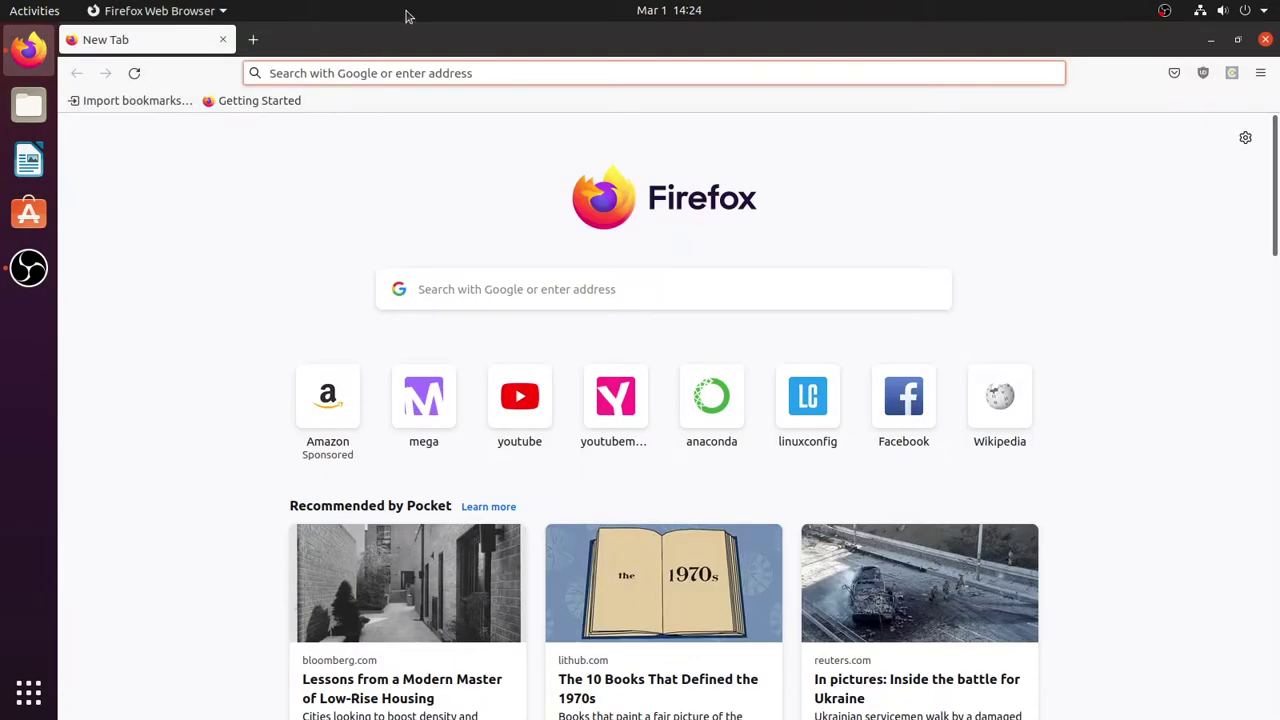
{"action": "type", "text": "gro"}
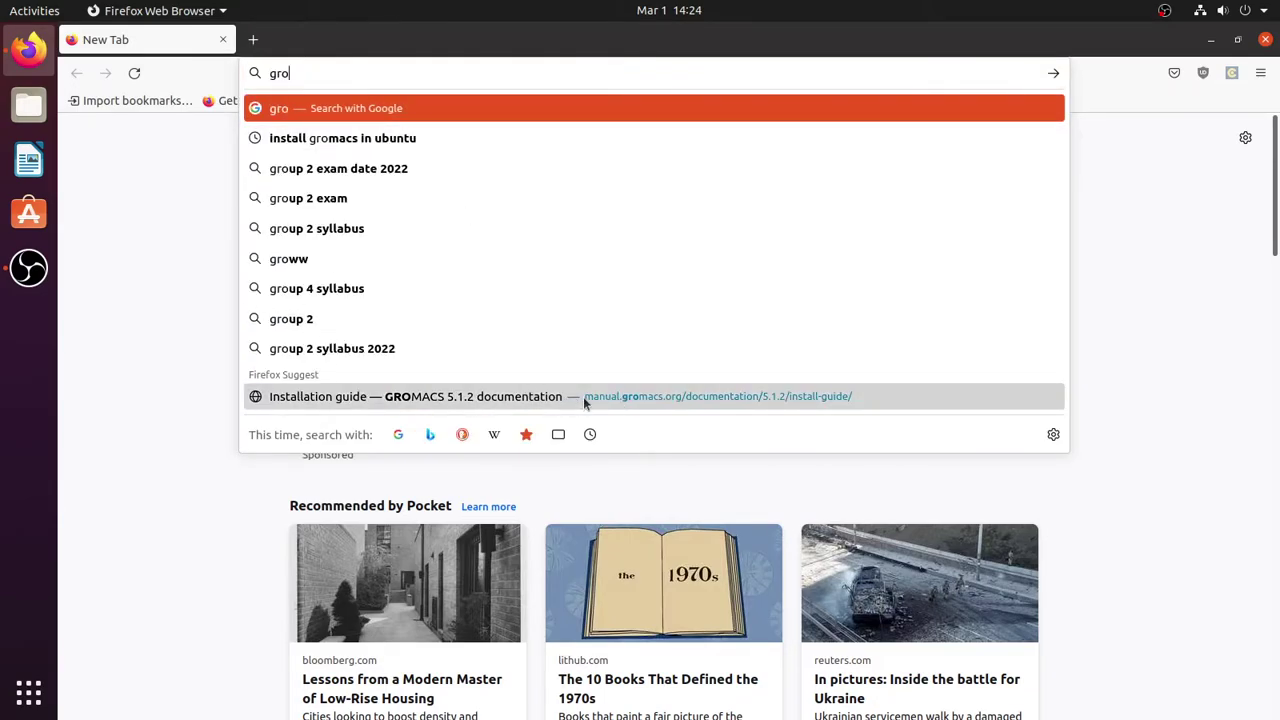
{"action": "left_click", "coordinate": [583, 397]}
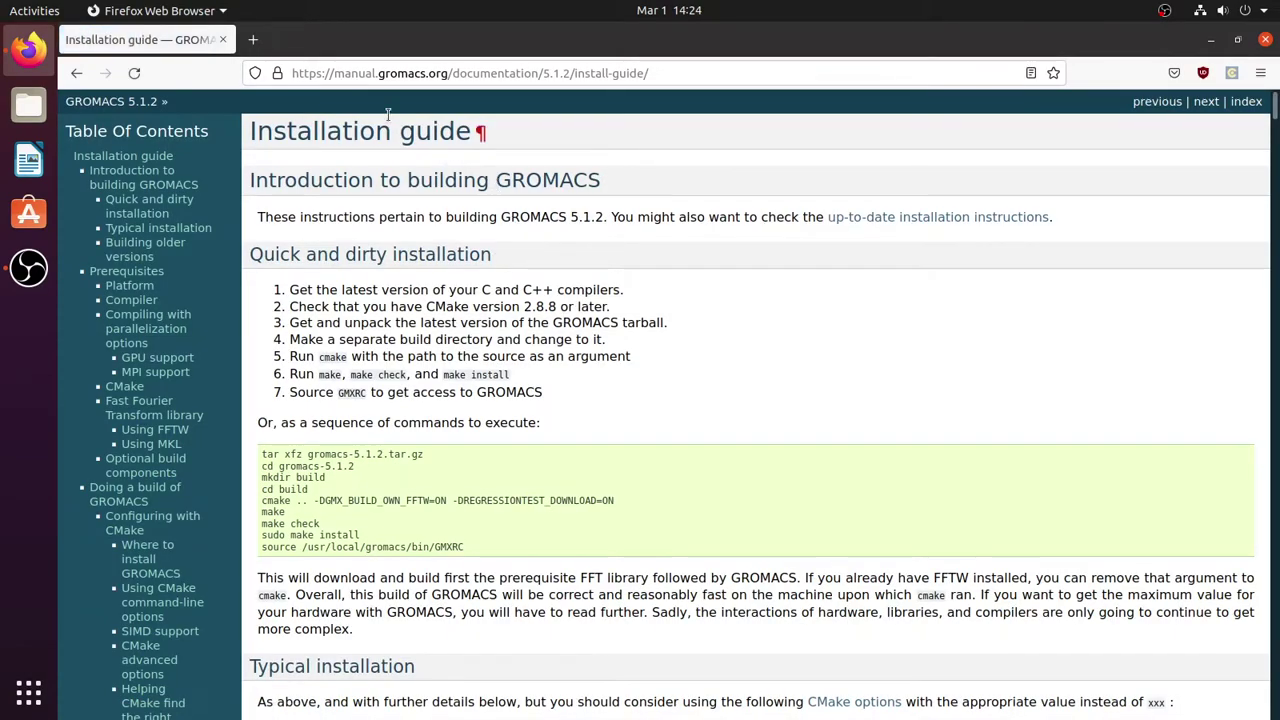
{"action": "left_click", "coordinate": [381, 75]}
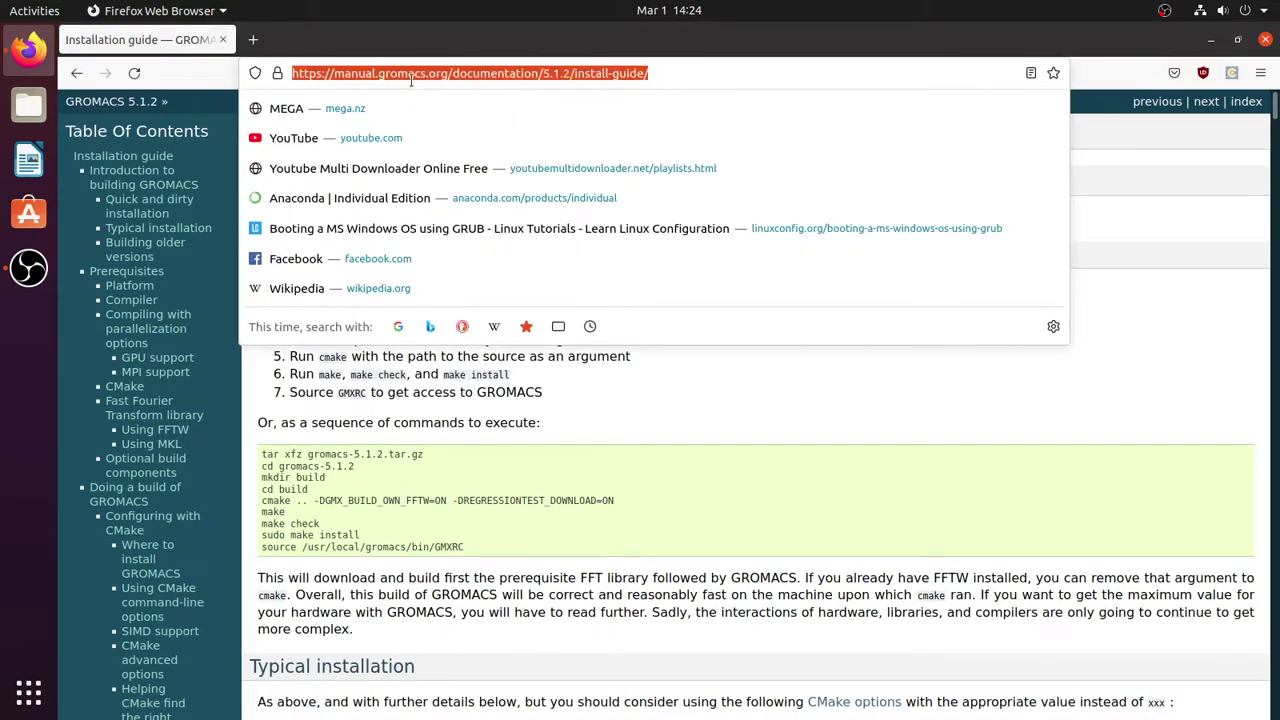
{"action": "left_click", "coordinate": [727, 392]}
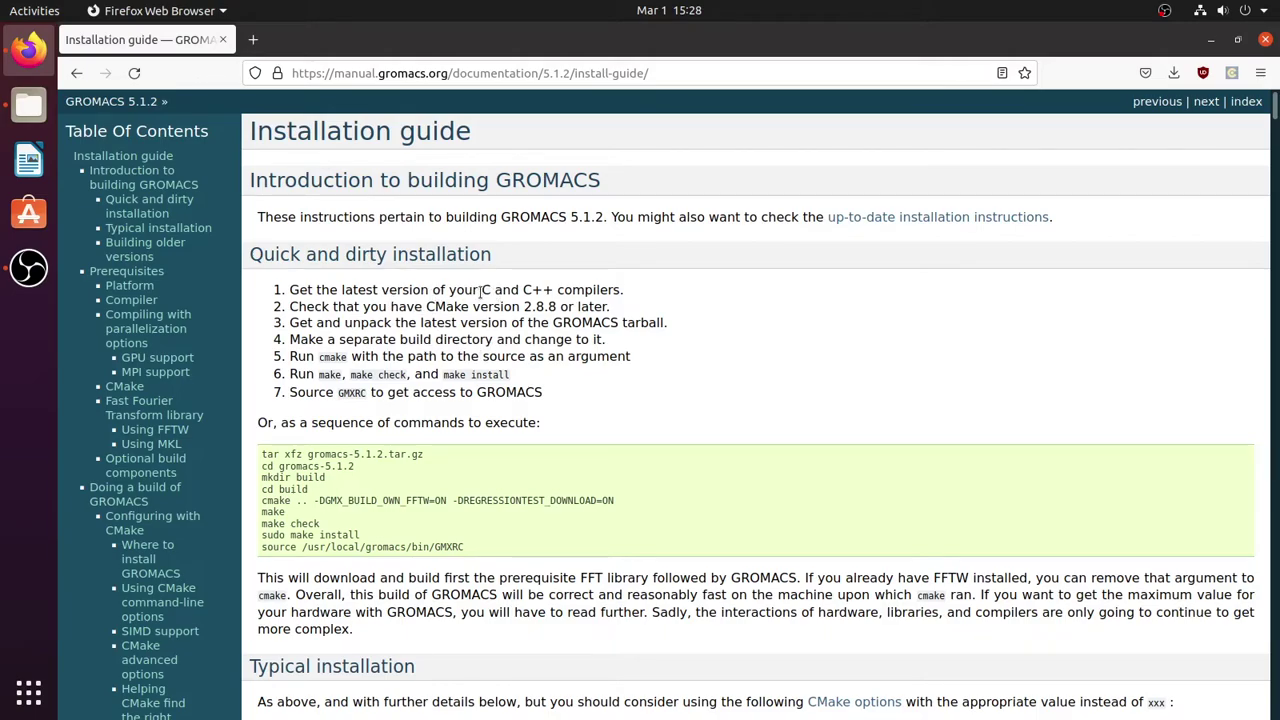
- Highlight the compiler and CMake requirements and the tar xfz, cd and mkdir build commands
{"action": "left_click_drag", "start_coordinate": [481, 290], "coordinate": [628, 299]}
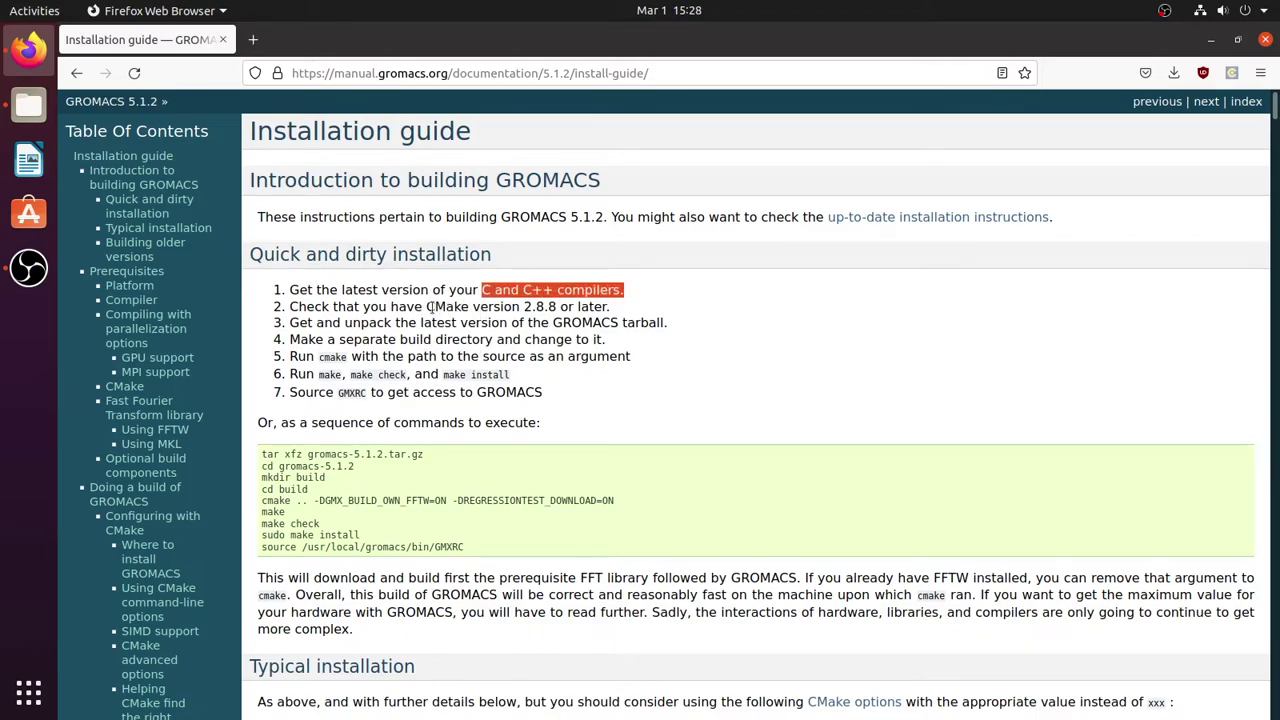
{"action": "left_click_drag", "start_coordinate": [428, 307], "coordinate": [462, 307]}
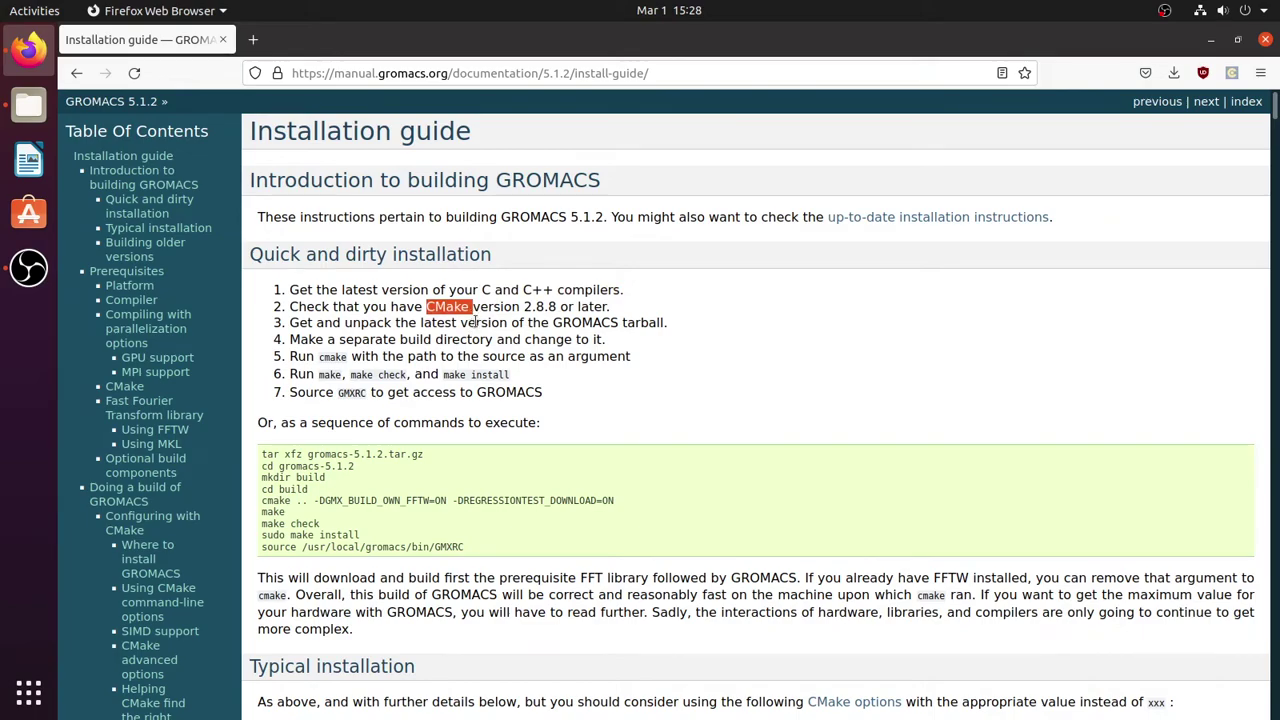
{"action": "left_click", "coordinate": [465, 322]}
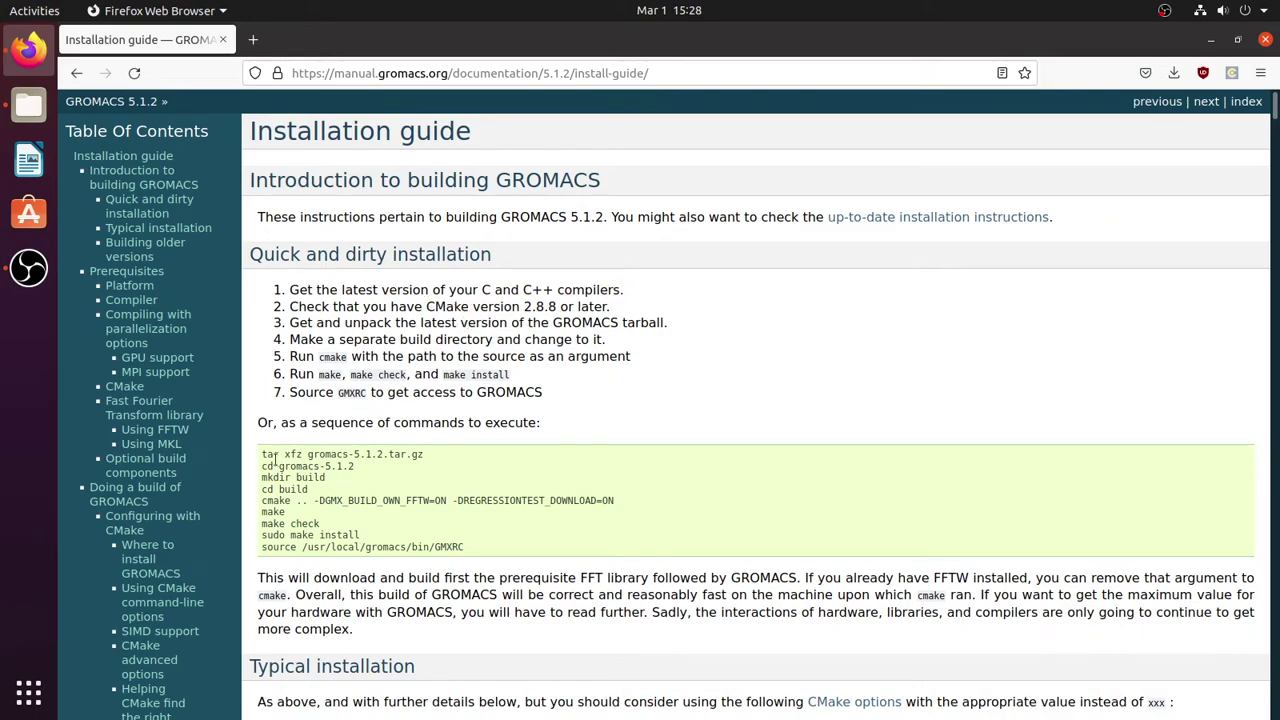
{"action": "left_click_drag", "start_coordinate": [260, 458], "coordinate": [423, 458]}
{"action": "left_click", "coordinate": [430, 456]}
{"action": "left_click_drag", "start_coordinate": [262, 458], "coordinate": [264, 490]}
{"action": "left_click", "coordinate": [355, 476]}
{"action": "left_click", "coordinate": [330, 478]}
{"action": "left_click", "coordinate": [312, 489]}
{"action": "left_click", "coordinate": [308, 489]}
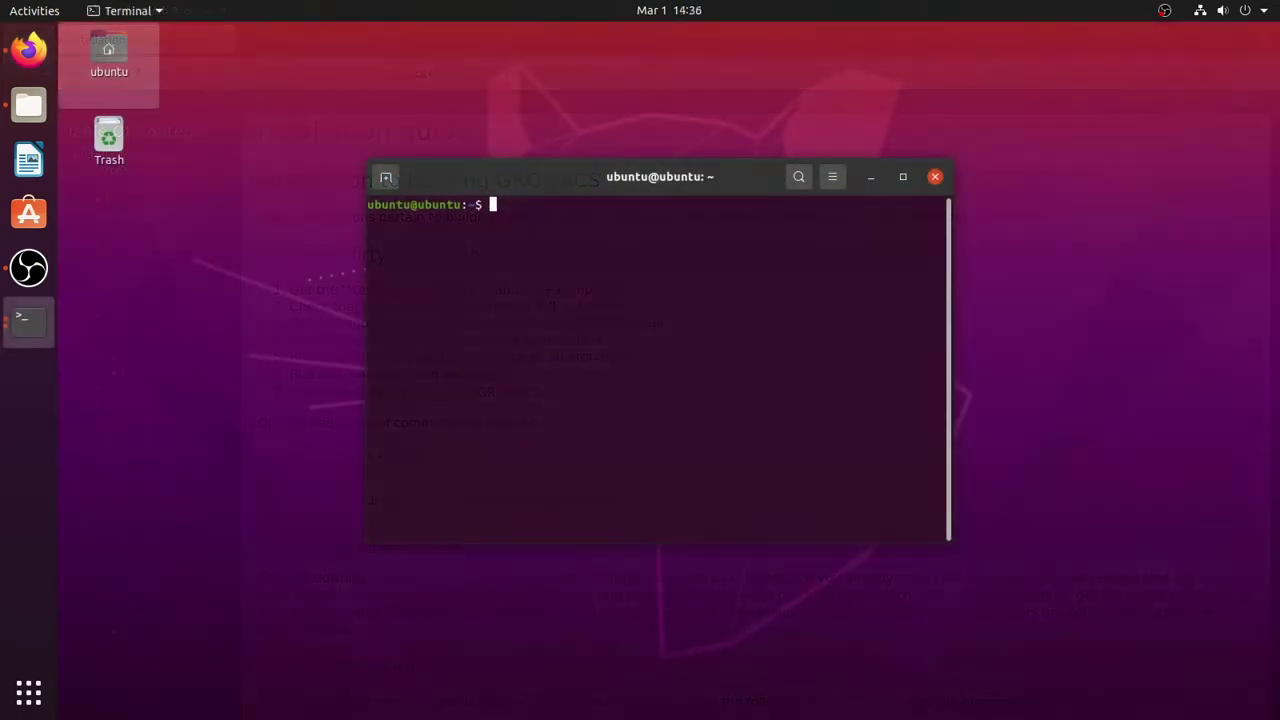
- Run 'sudo apt update' instead of the half-typed cmake install, reporting 8 upgradable packages
{"action": "type", "text": "sudo apt install cmake"}
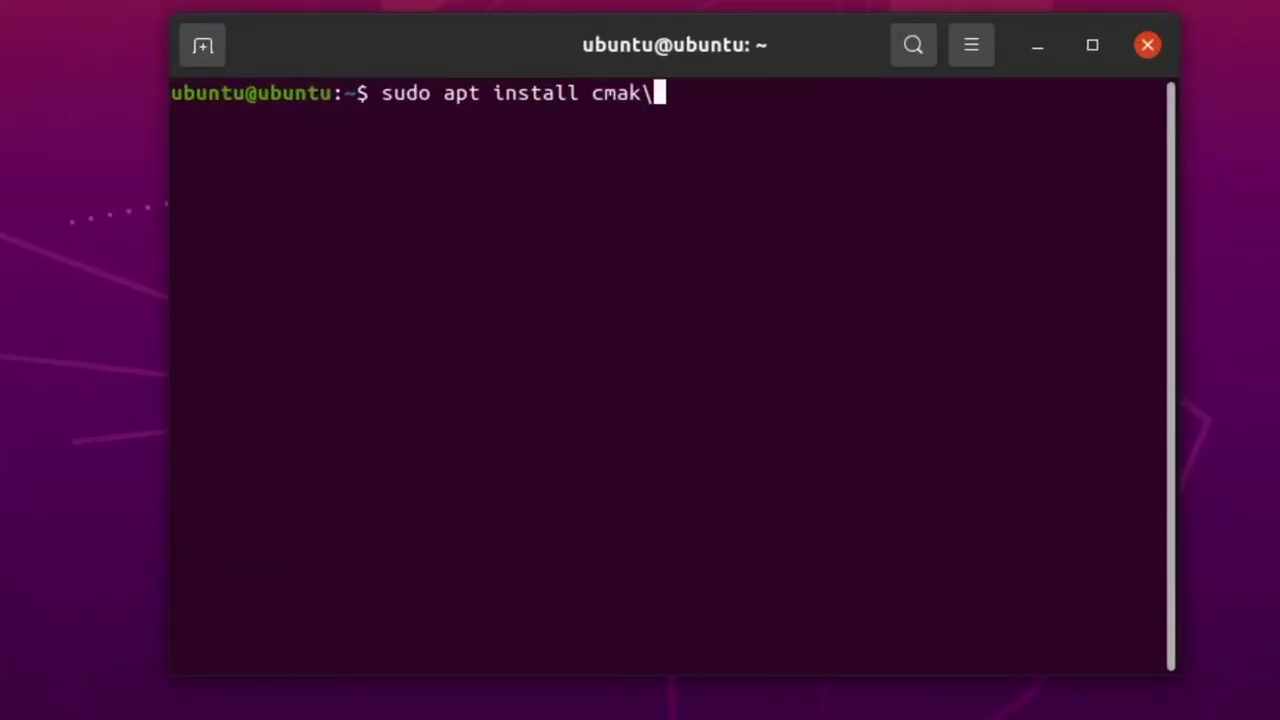
{"action": "key", "text": "BackSpace"}
{"action": "key", "text": "BackSpace"}
{"action": "key", "text": "BackSpace"}
{"action": "key", "text": "BackSpace"}
{"action": "key", "text": "BackSpace"}
{"action": "key", "text": "BackSpace"}
{"action": "key", "text": "BackSpace"}
{"action": "key", "text": "BackSpace"}
{"action": "key", "text": "BackSpace"}
{"action": "key", "text": "BackSpace"}
{"action": "key", "text": "BackSpace"}
{"action": "key", "text": "BackSpace"}
{"action": "key", "text": "BackSpace"}
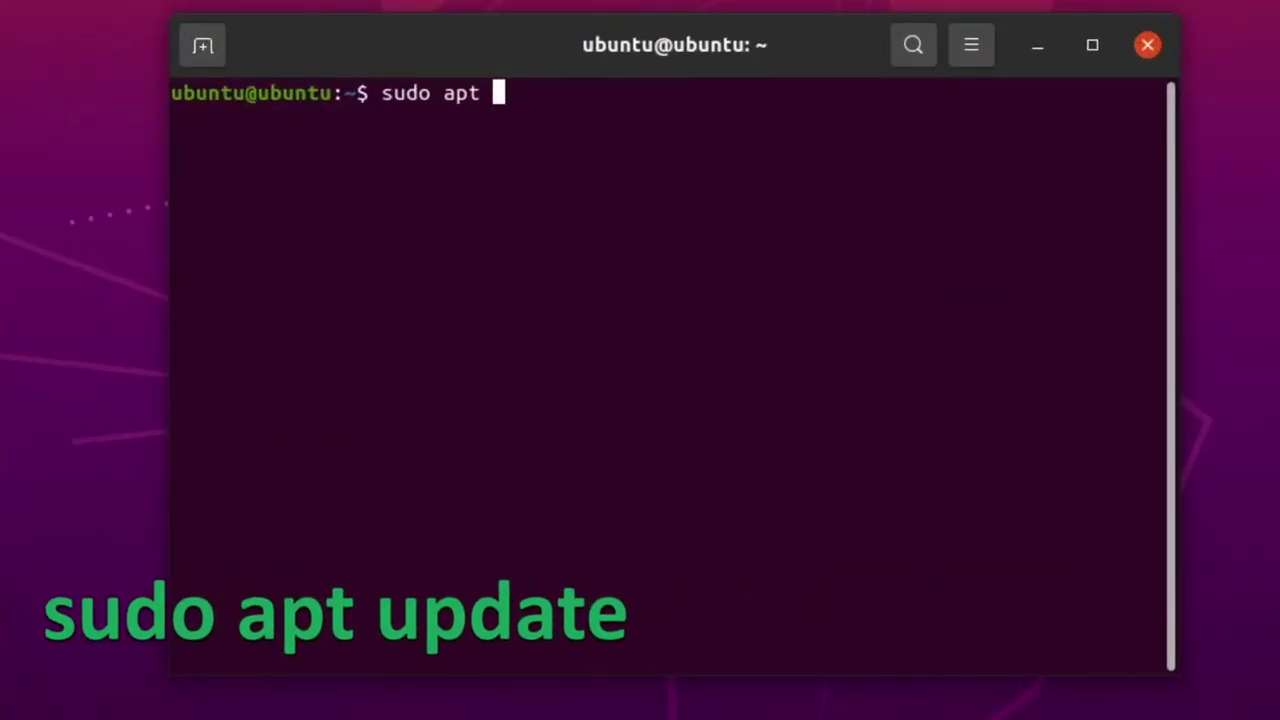
{"action": "type", "text": "update"}
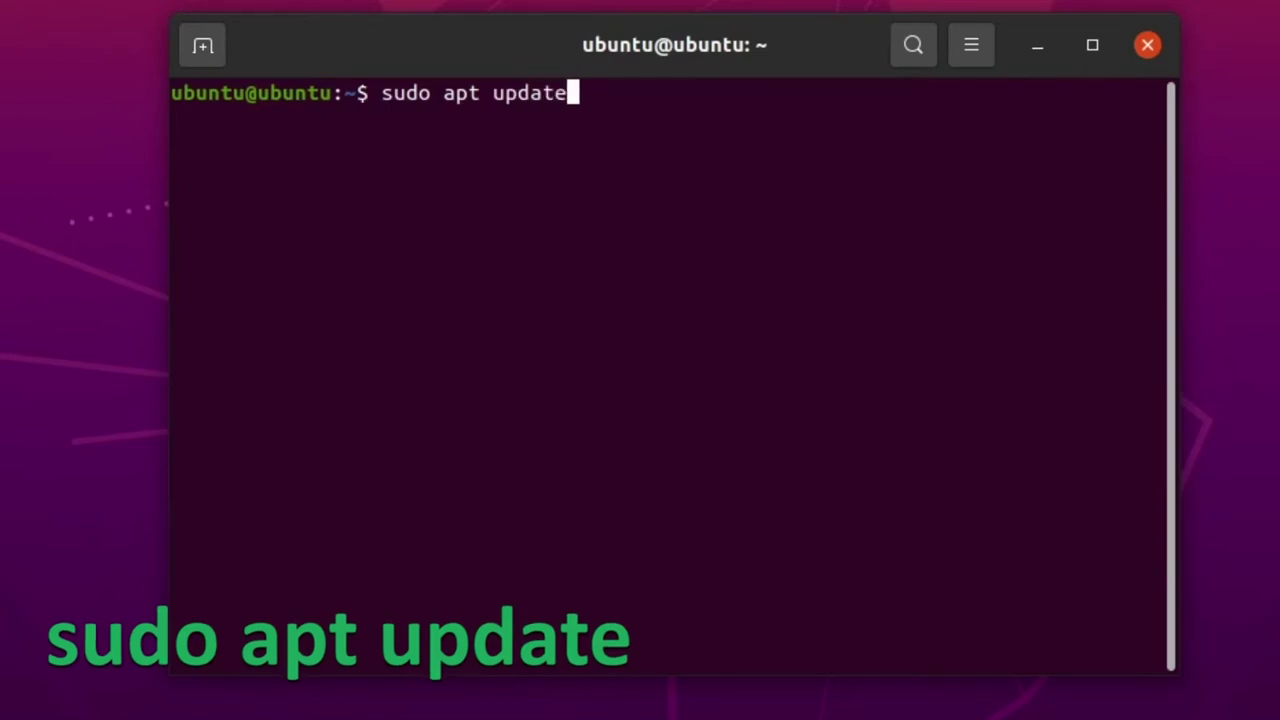
{"action": "key", "text": "Return"}
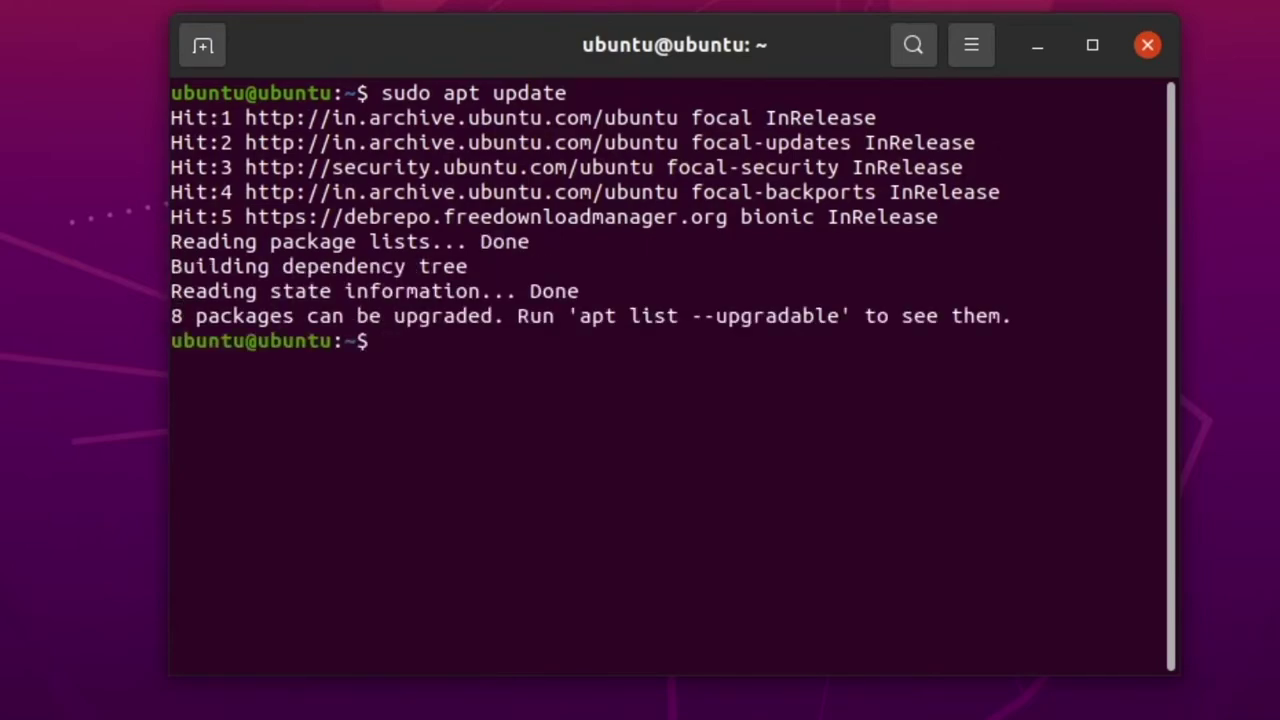
- Clear the screen and run 'sudo apt install cmake', confirming the 26 new packages with y
{"action": "type", "text": "clear"}
{"action": "key", "text": "Return"}
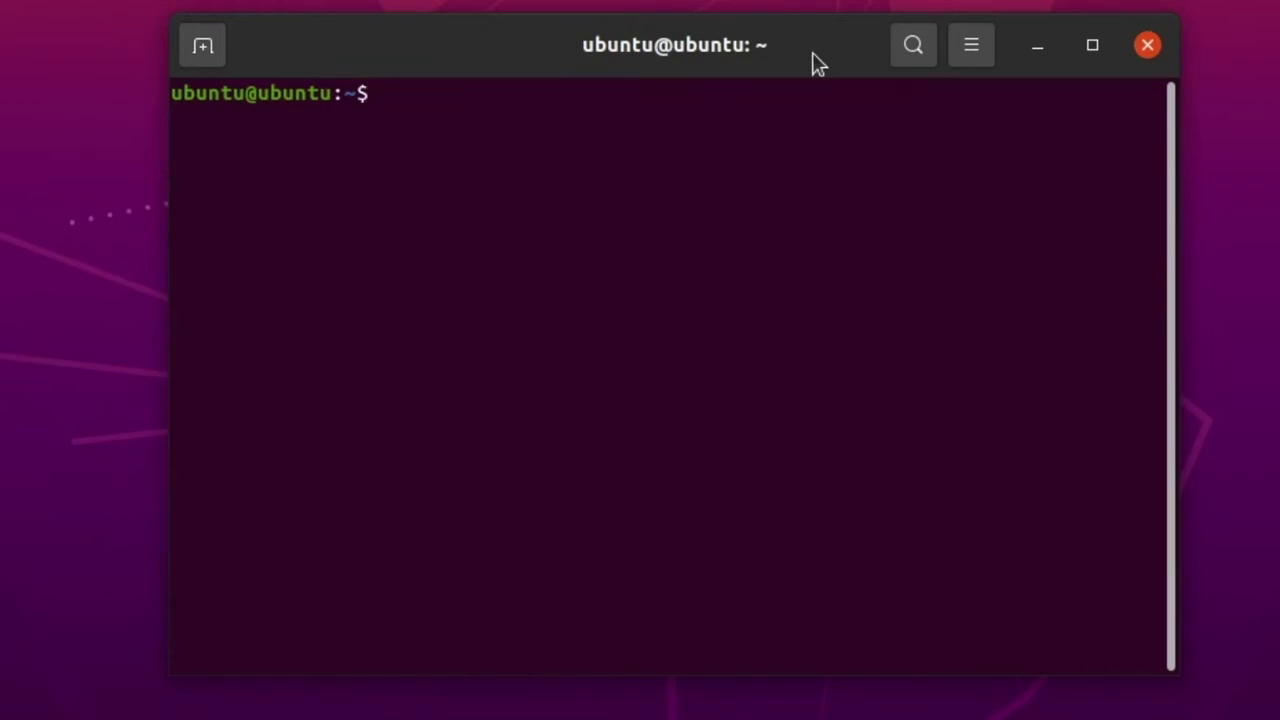
{"action": "type", "text": "sudo a"}
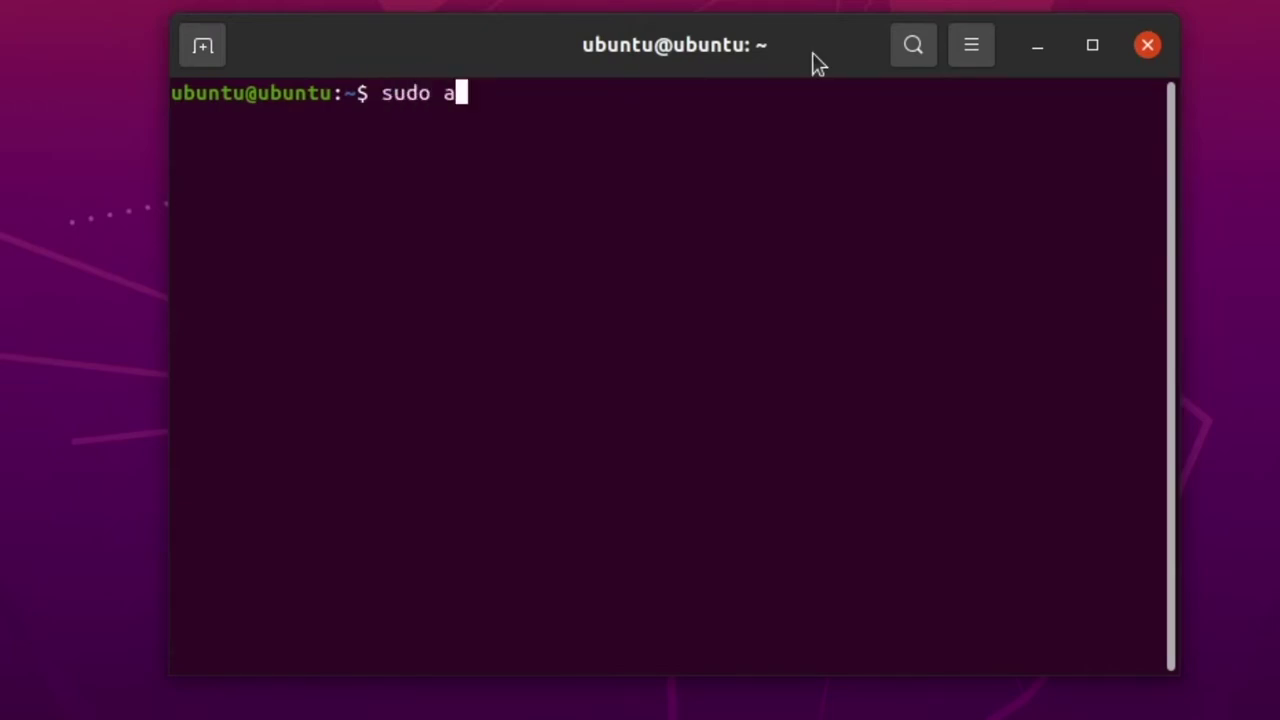
{"action": "type", "text": "pt instal"}
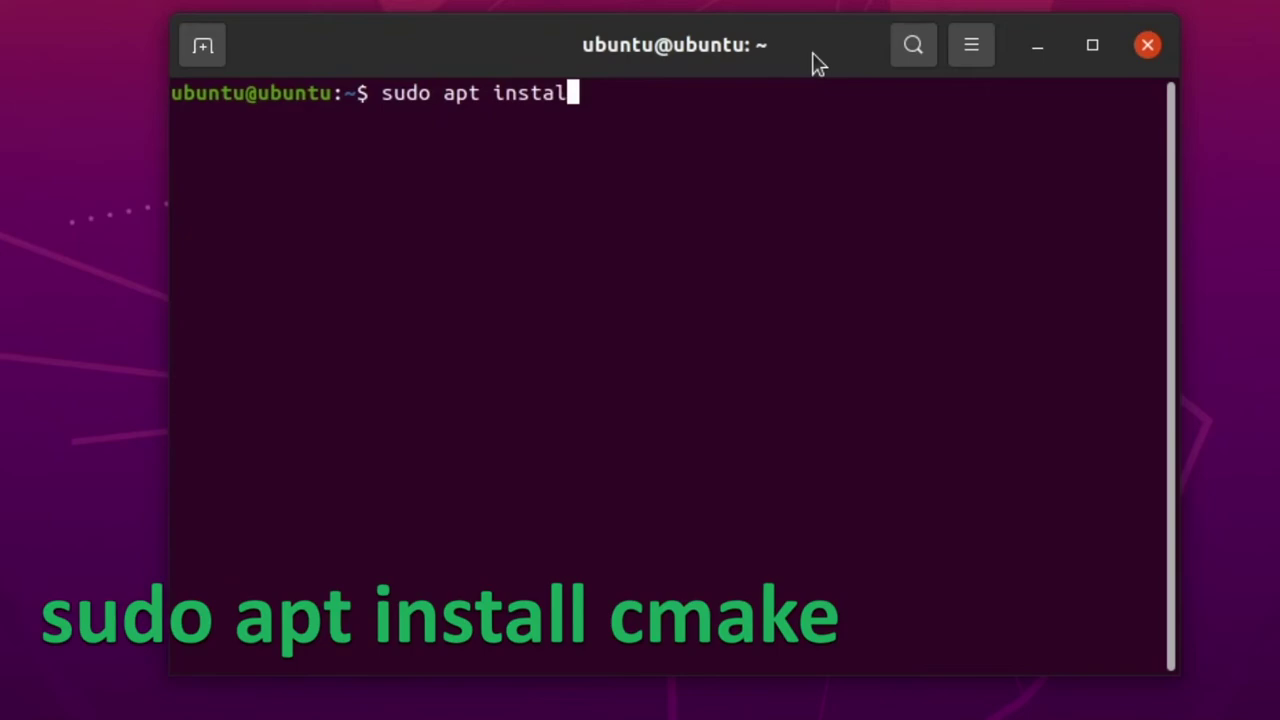
{"action": "type", "text": "l cmake"}
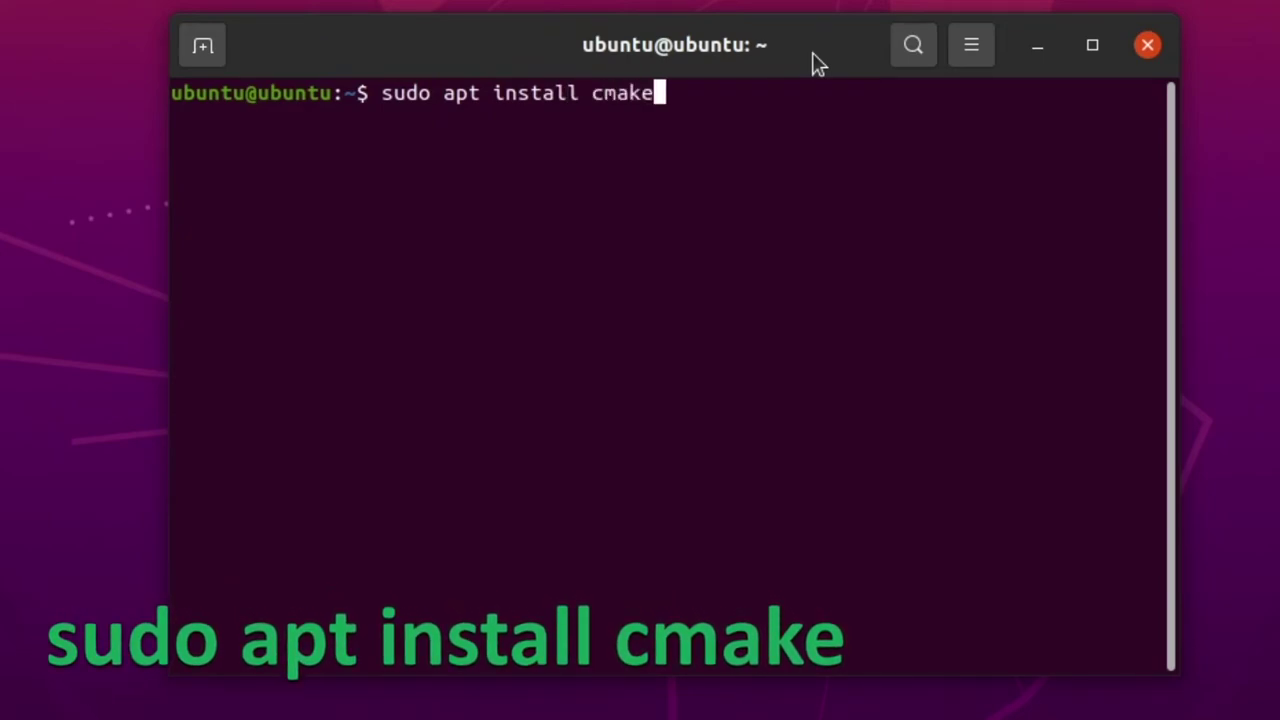
{"action": "key", "text": "Return"}
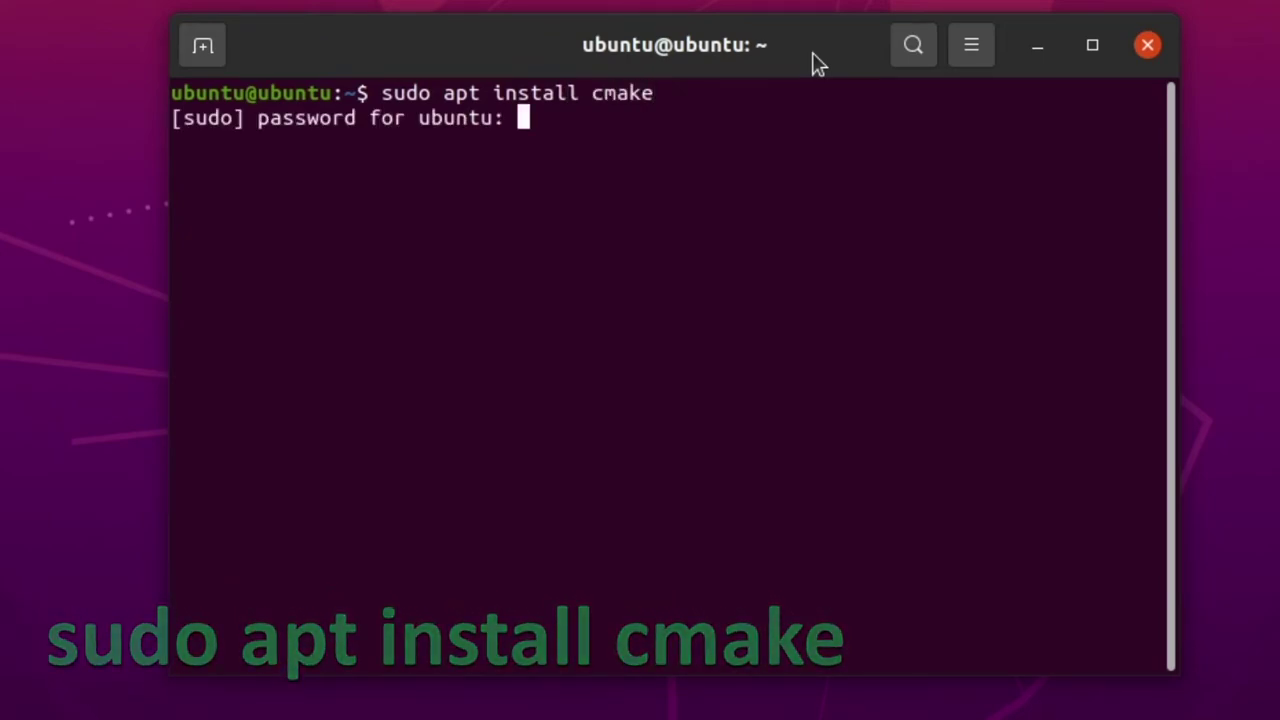
{"action": "key", "text": "Return"}
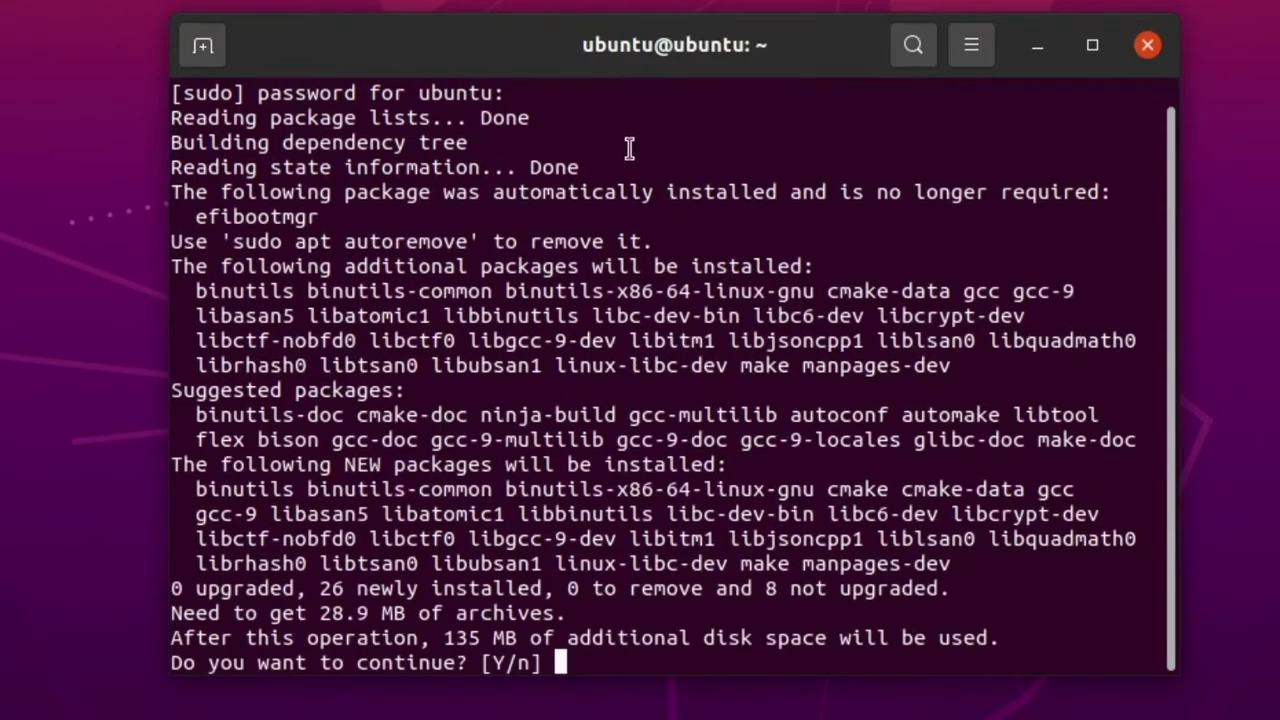
{"action": "type", "text": "y"}
{"action": "key", "text": "Return"}
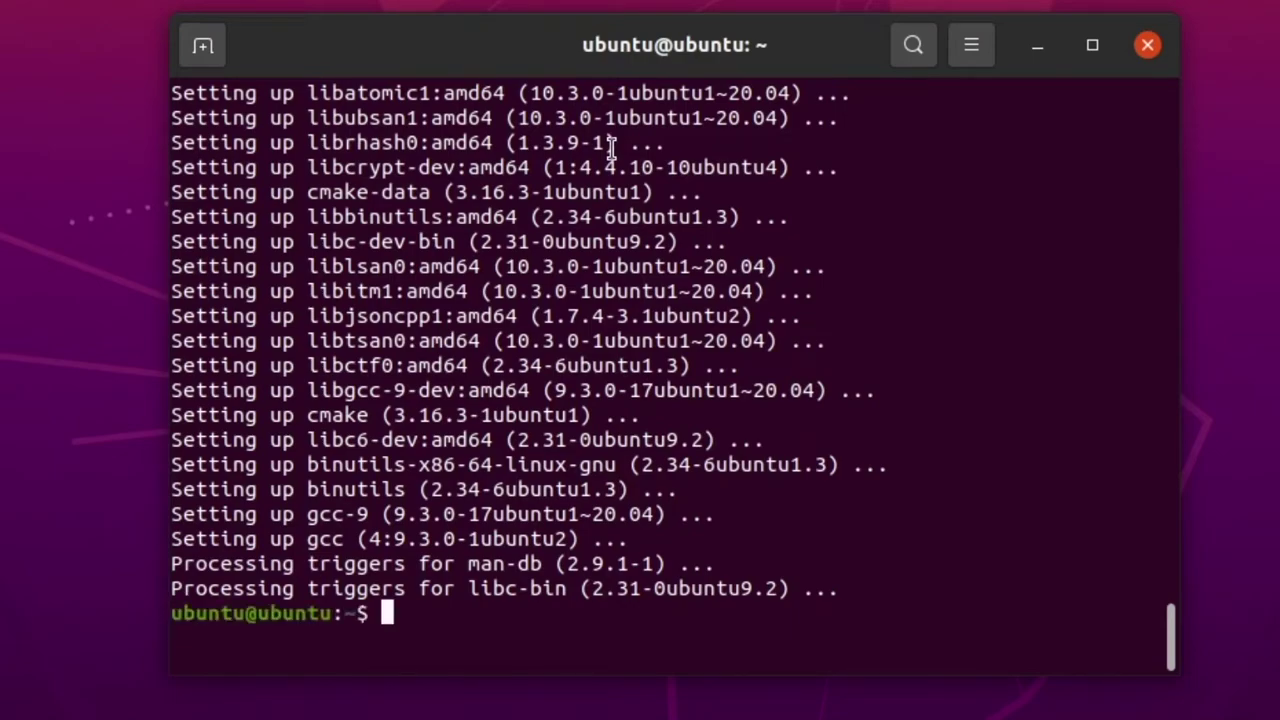
- Install build-essential with 'sudo apt install build-essential', confirm with y, then clear the terminal
{"action": "type", "text": "clea"}
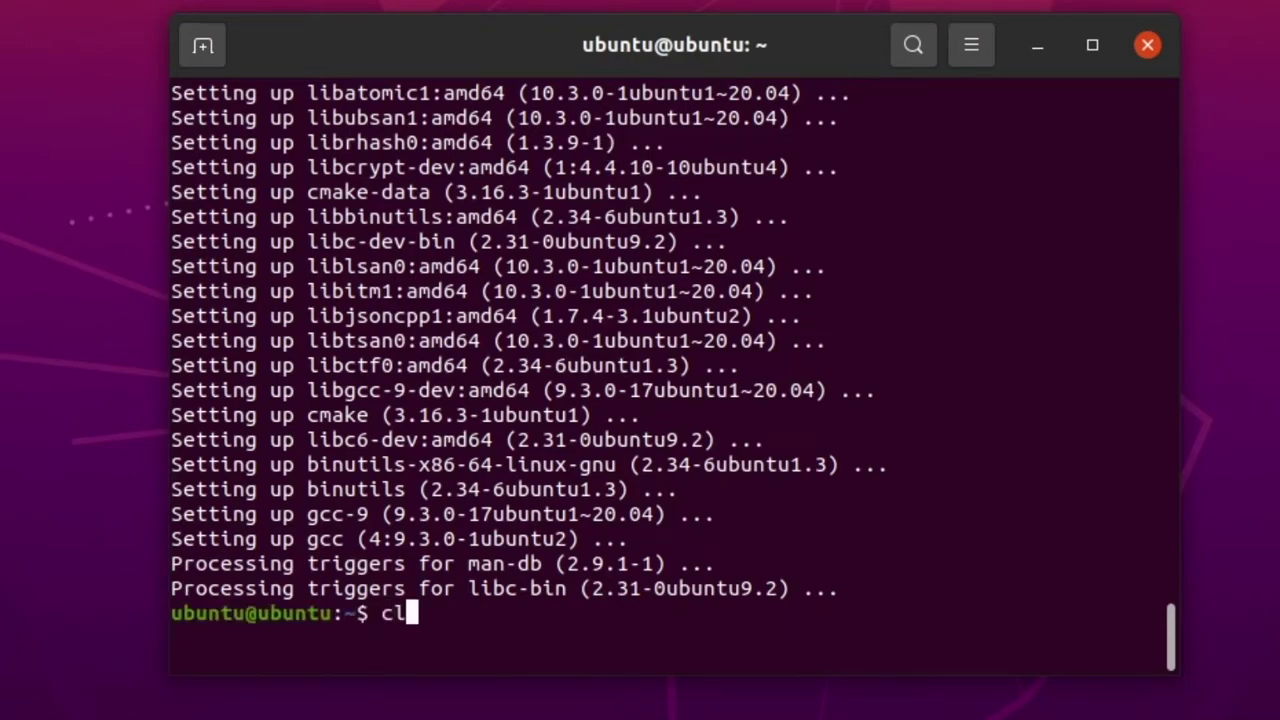
{"action": "type", "text": "r"}
{"action": "key", "text": "Return"}
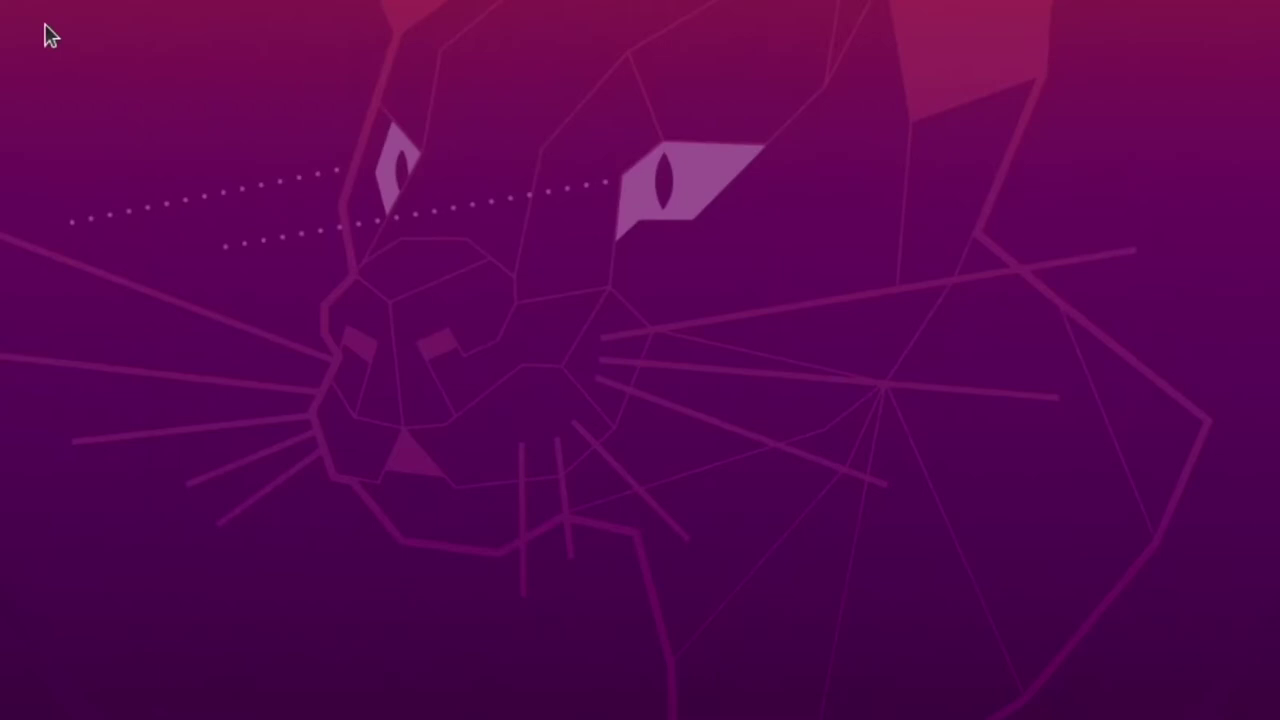
{"action": "left_click_drag", "start_coordinate": [354, 29], "coordinate": [437, 83]}
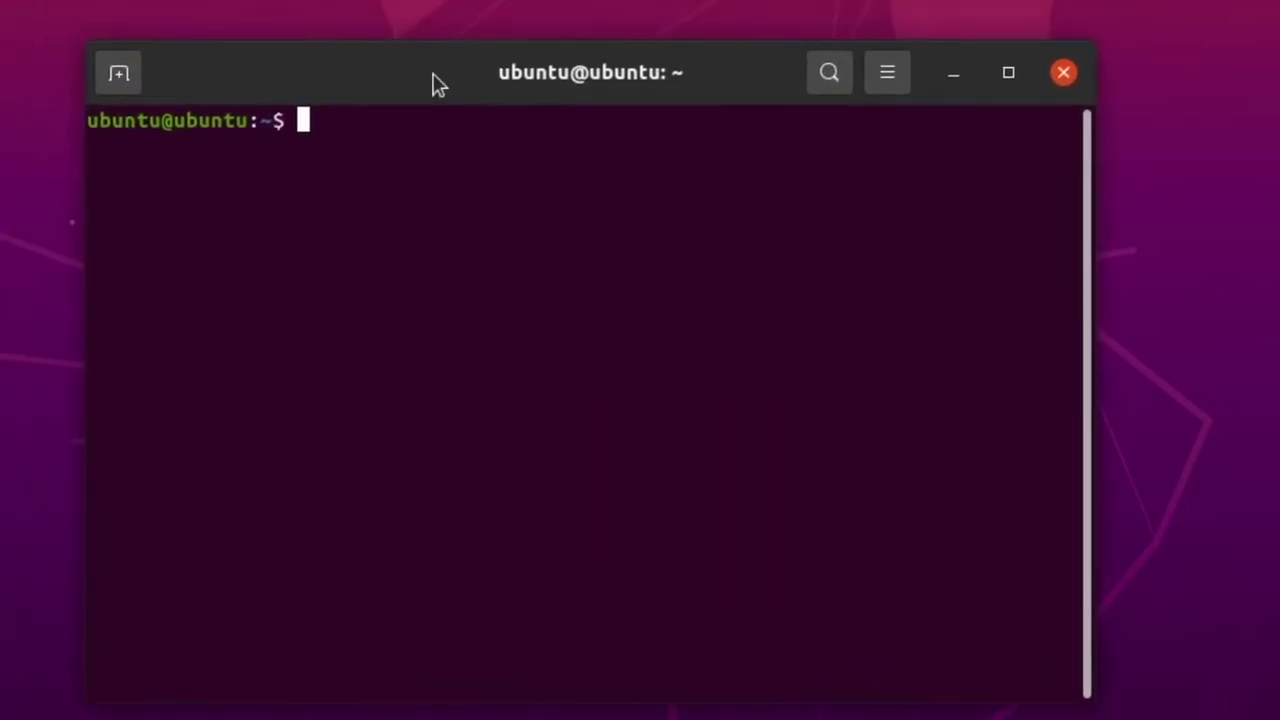
{"action": "type", "text": "apt"}
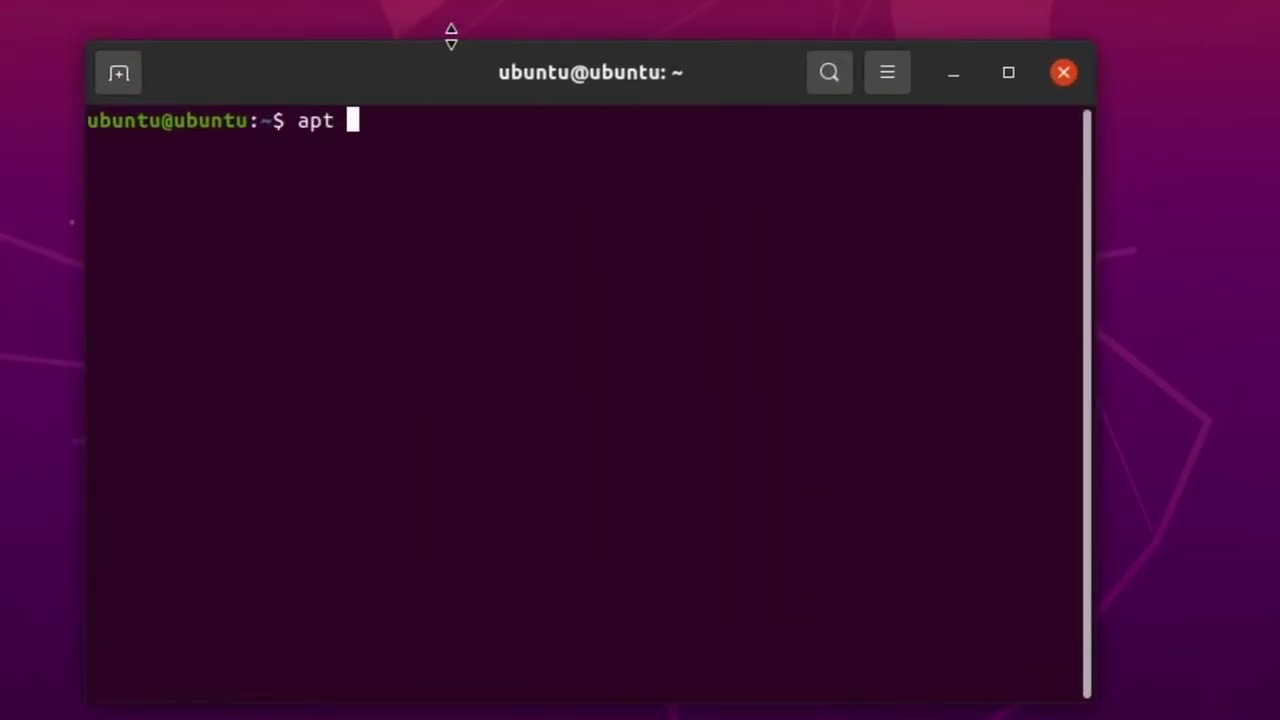
{"action": "key", "text": "BackSpace"}
{"action": "key", "text": "BackSpace"}
{"action": "key", "text": "BackSpace"}
{"action": "type", "text": "su"}
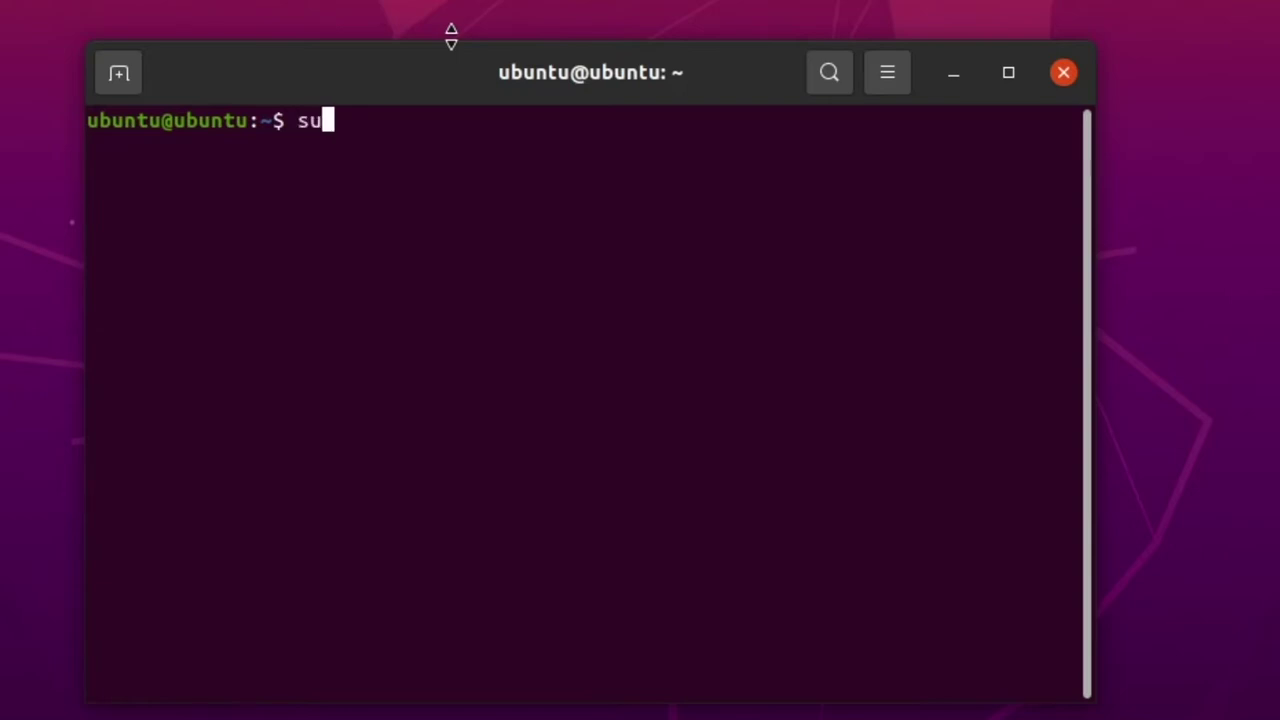
{"action": "type", "text": "do ap"}
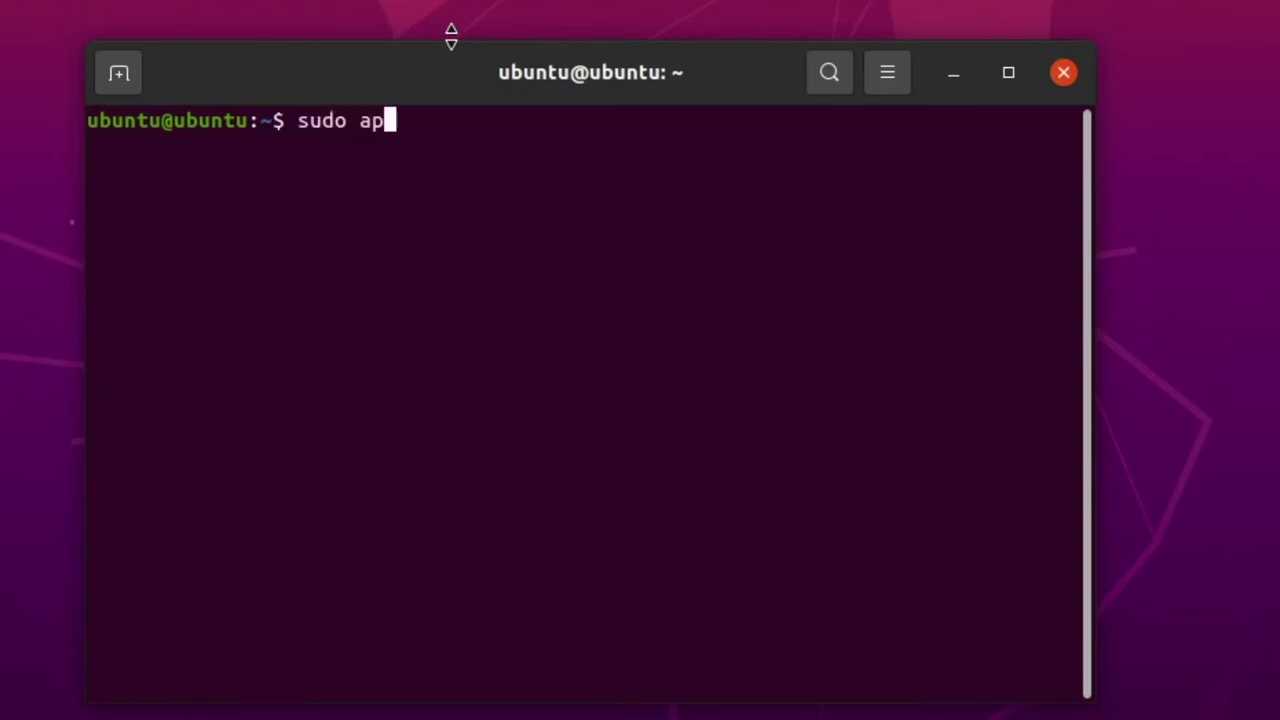
{"action": "type", "text": "t install bui"}
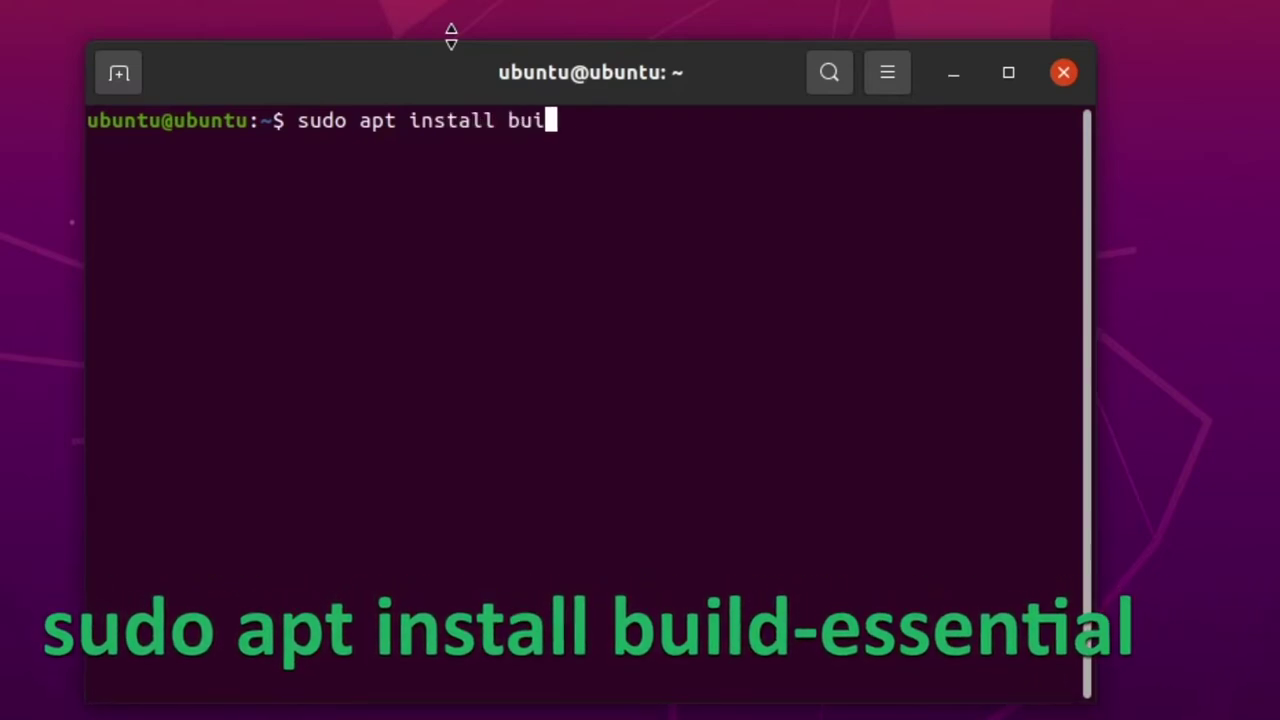
{"action": "type", "text": "ld-essential"}
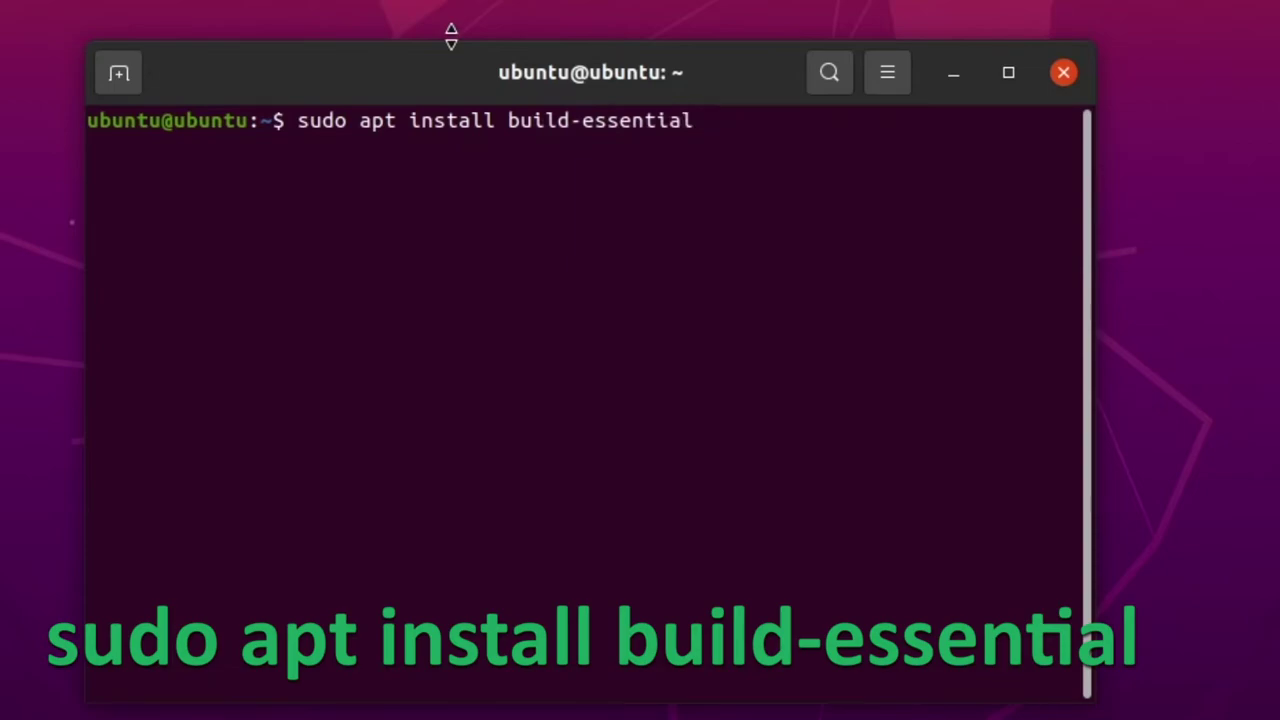
{"action": "key", "text": "Return"}
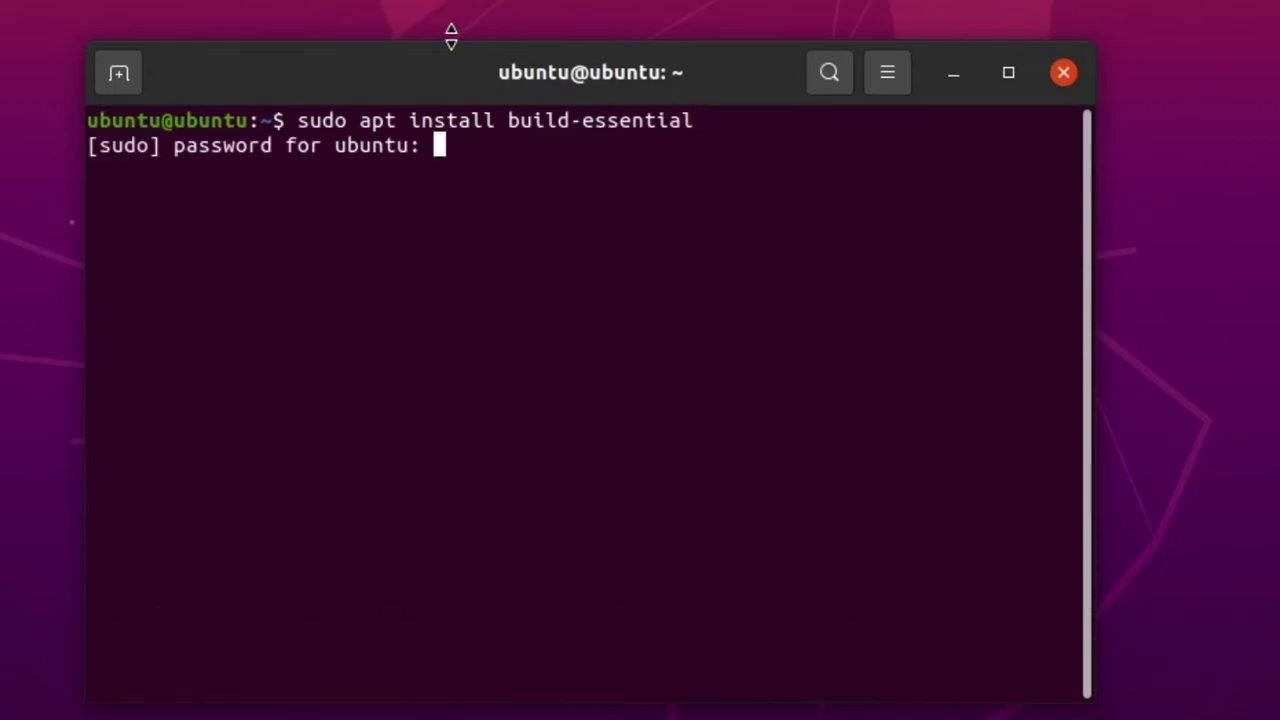
{"action": "key", "text": "Return"}
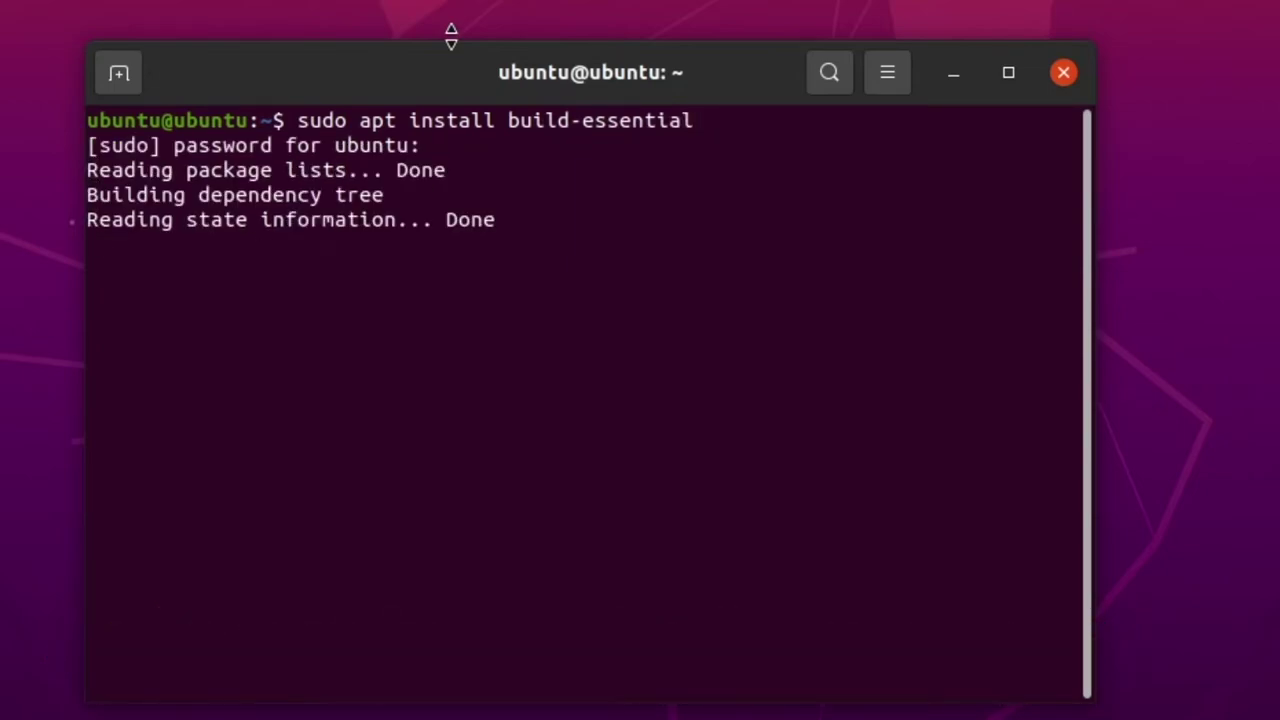
{"action": "type", "text": "y"}
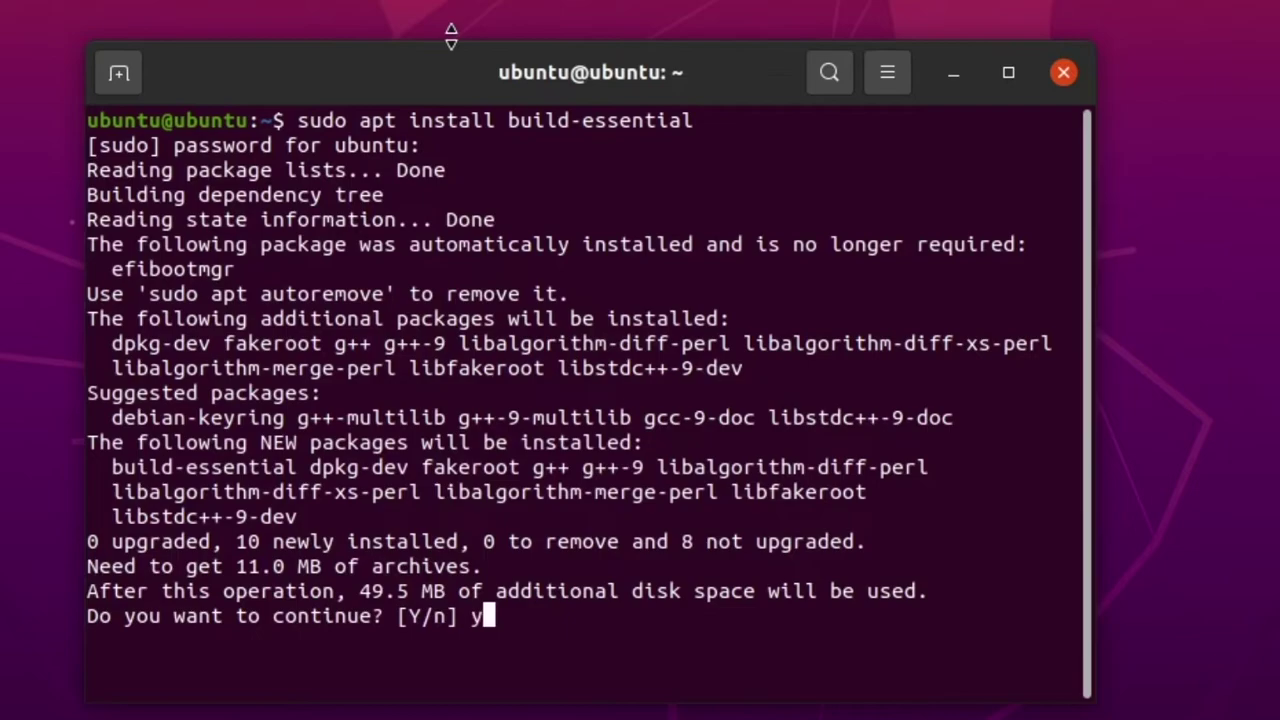
{"action": "key", "text": "Return"}
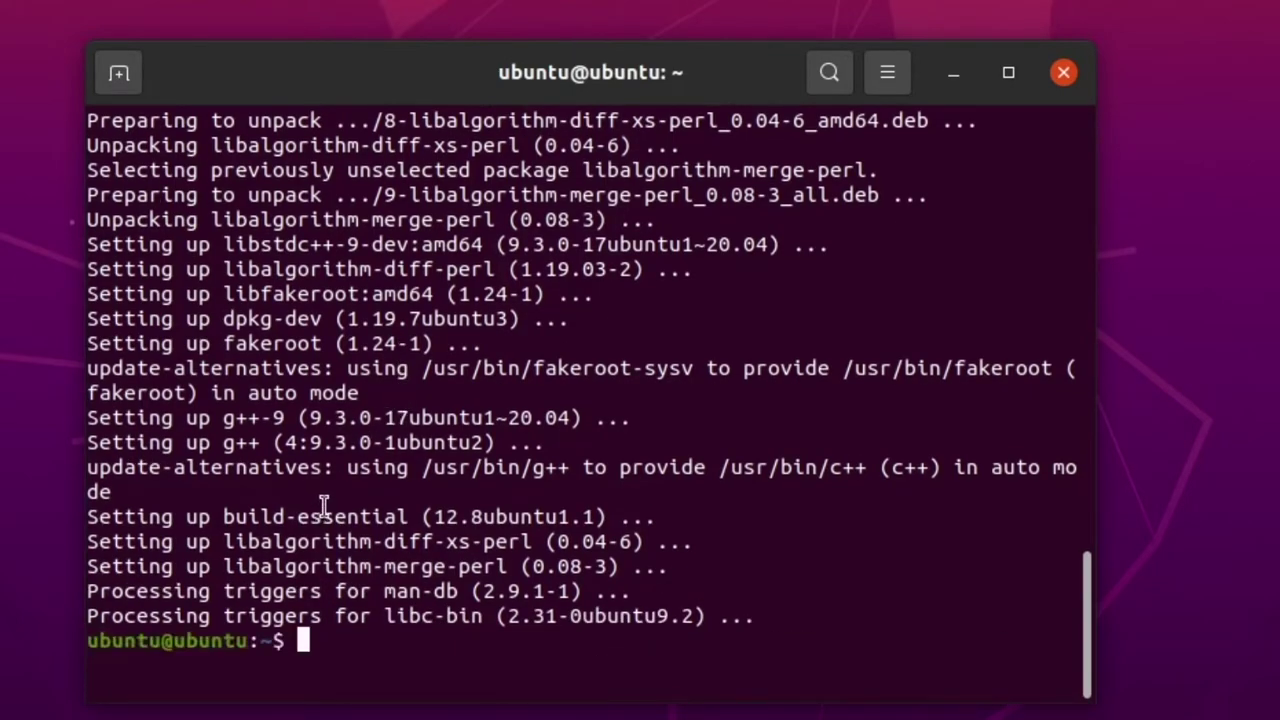
{"action": "type", "text": "clear"}
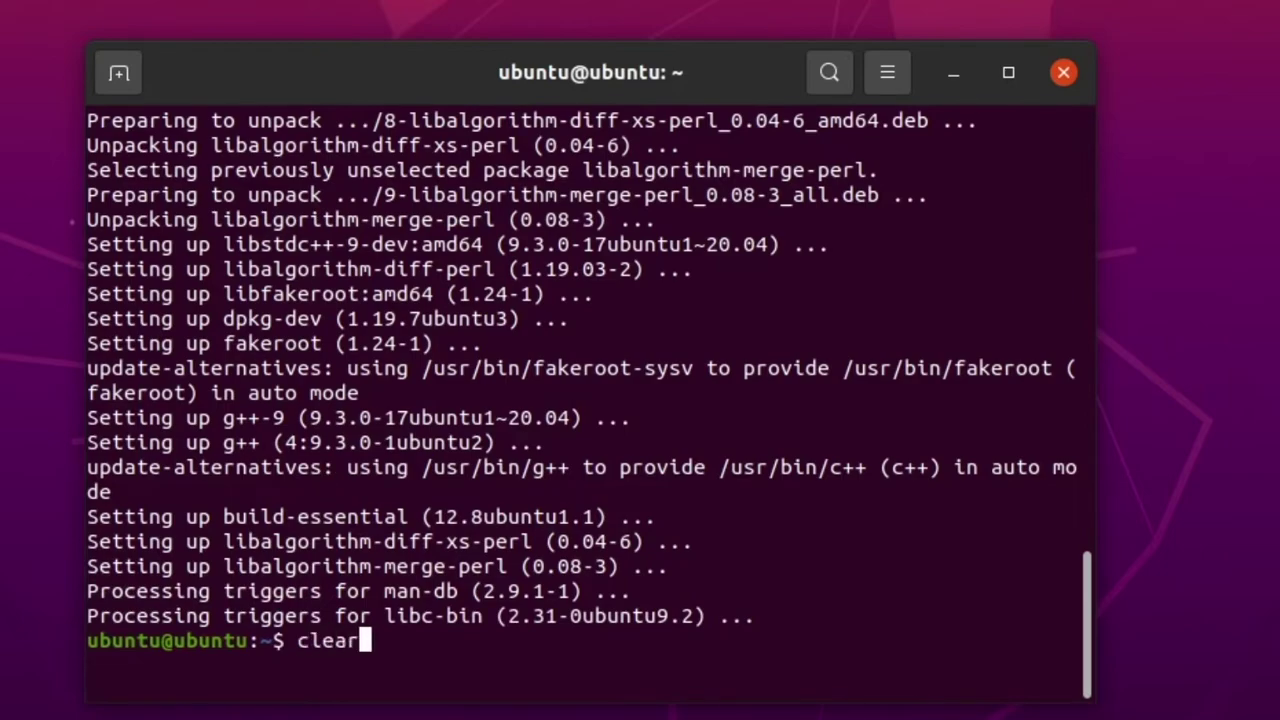
{"action": "key", "text": "Return"}
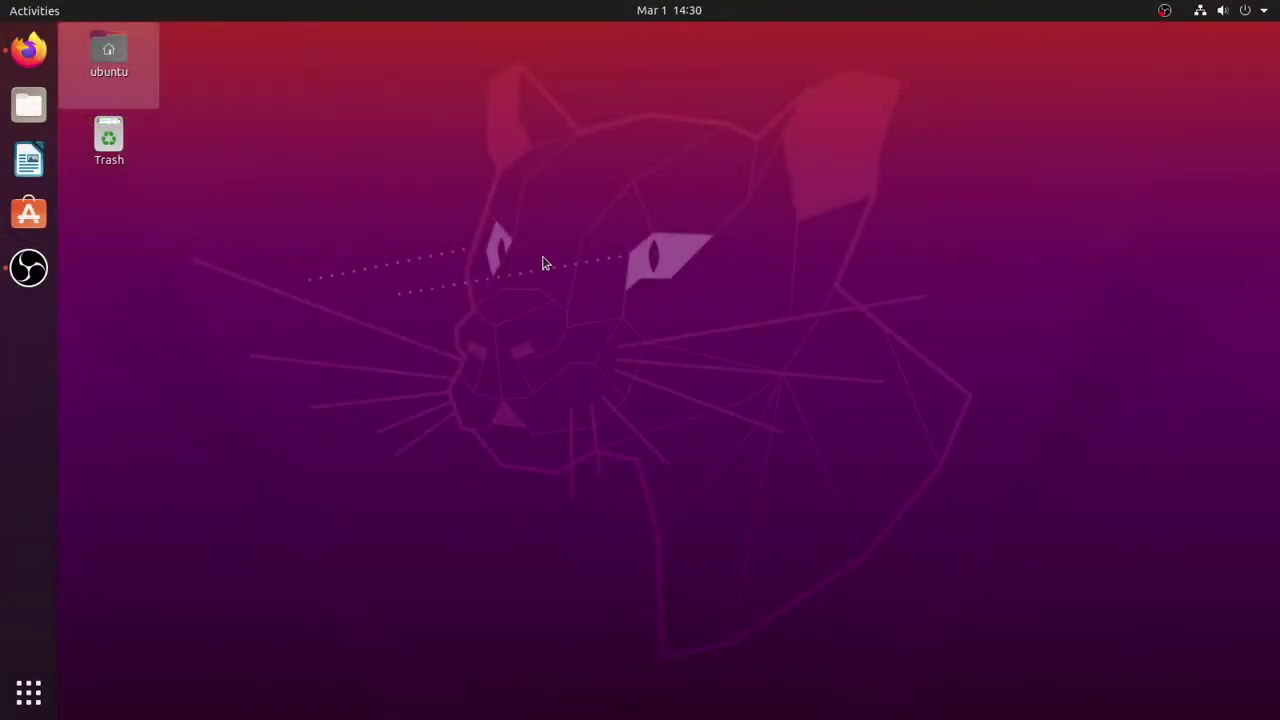
- Search 'download gromacs', open the Downloads - Gromacs result and highlight the newer-releases link
{"action": "left_click", "coordinate": [29, 49]}
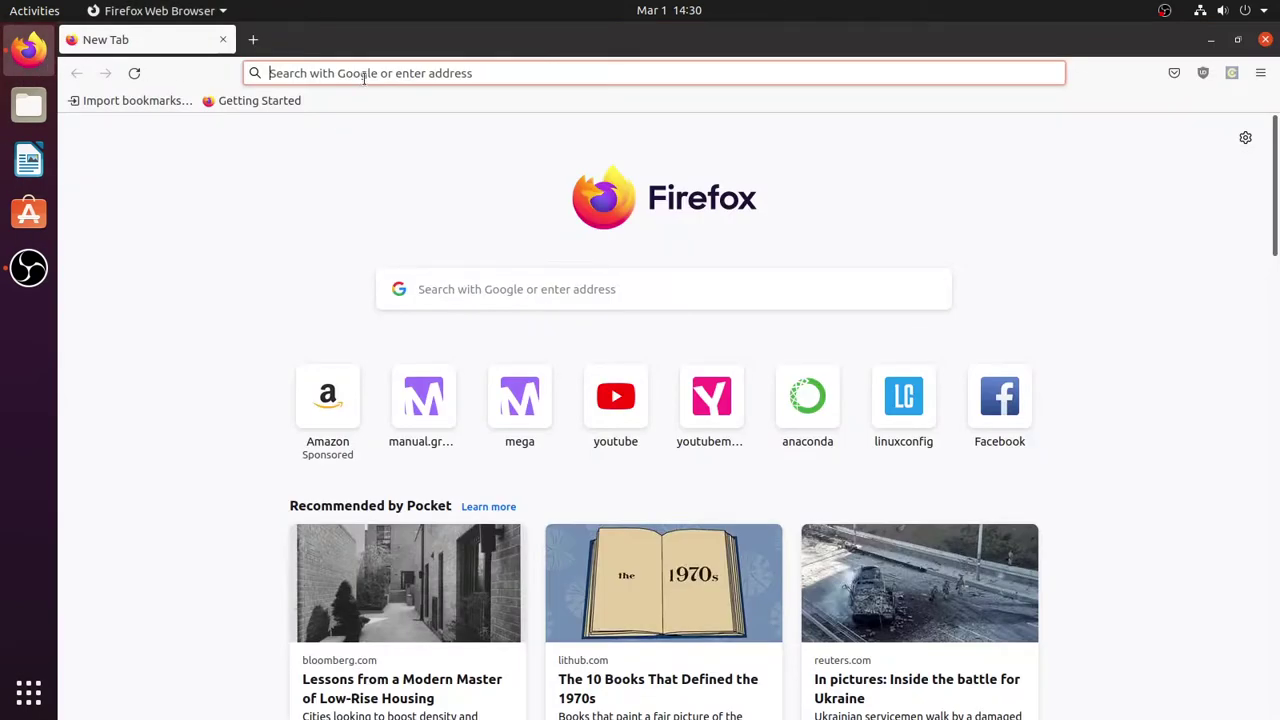
{"action": "type", "text": "gromacs"}
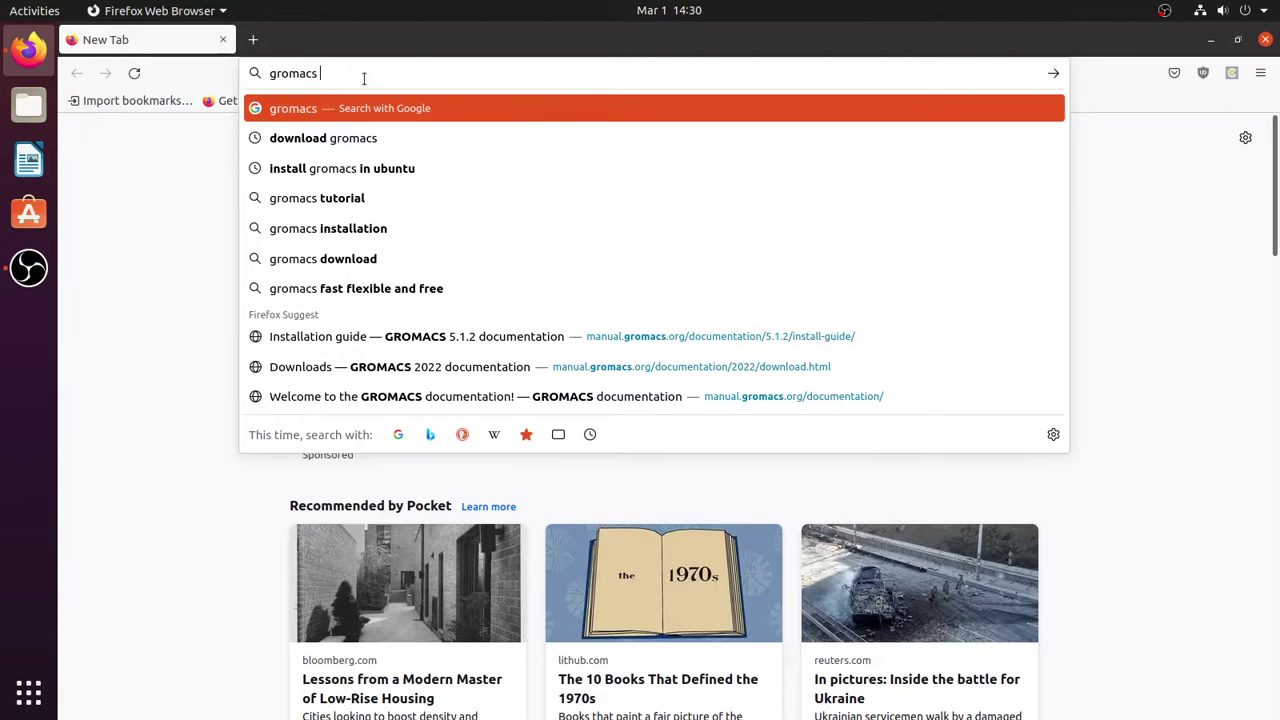
{"action": "key", "text": "Down"}
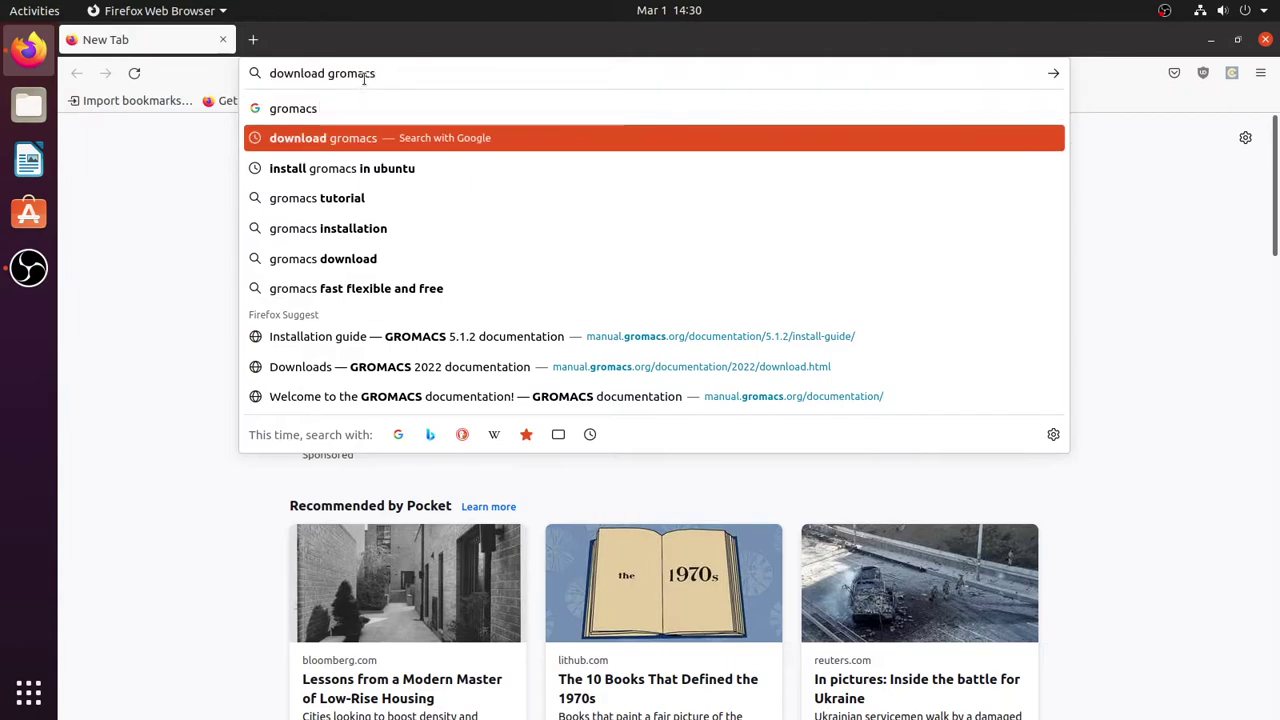
{"action": "key", "text": "Return"}
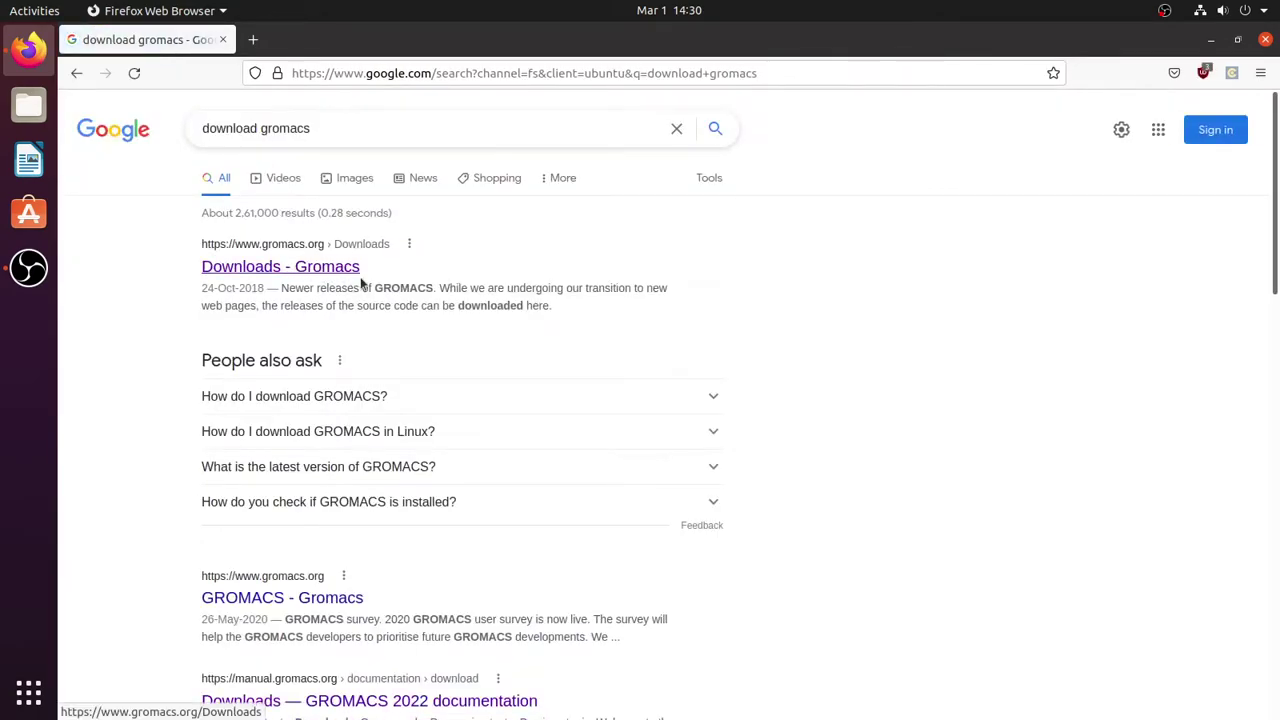
{"action": "left_click", "coordinate": [353, 270]}
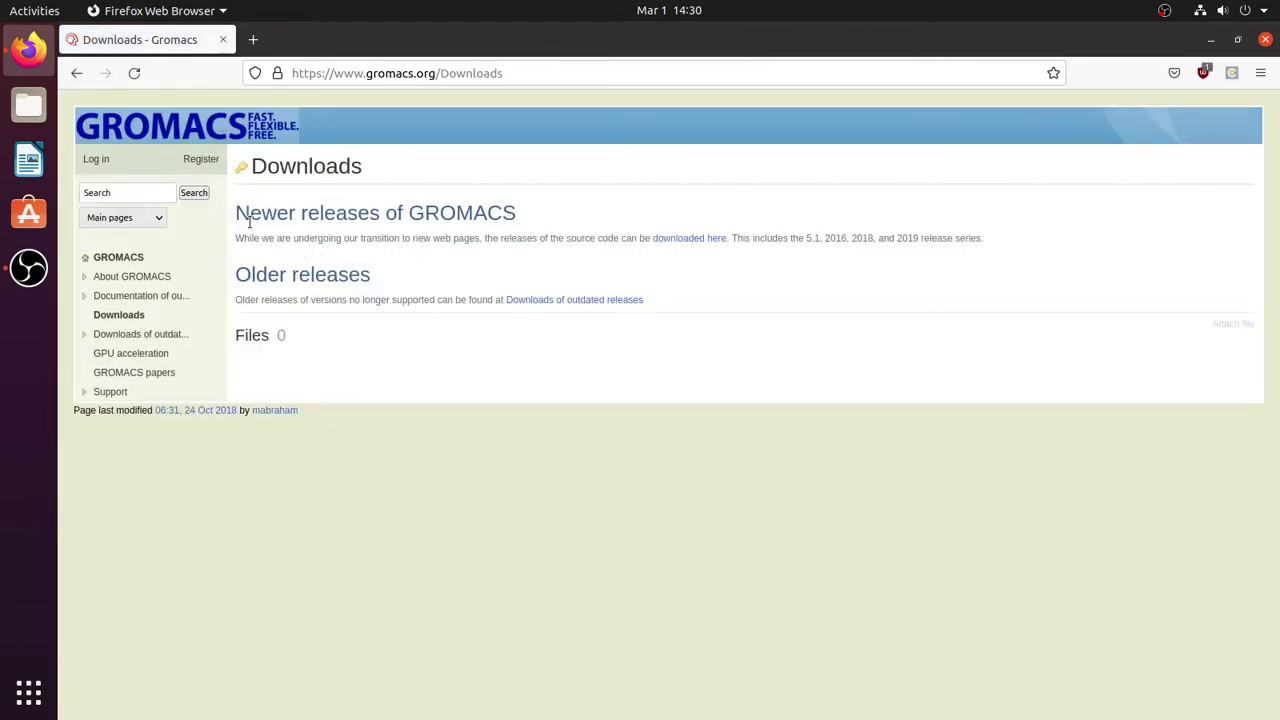
{"action": "left_click_drag", "start_coordinate": [239, 215], "coordinate": [513, 215]}
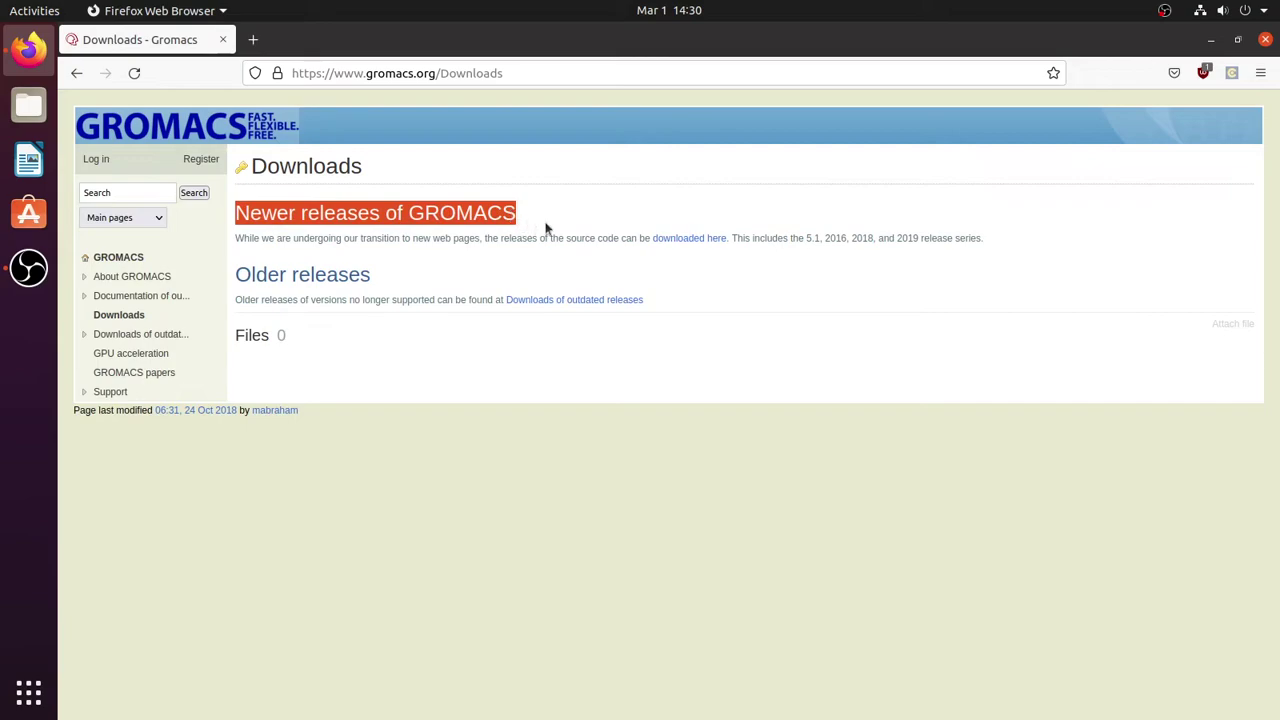
{"action": "left_click_drag", "start_coordinate": [650, 240], "coordinate": [709, 244]}
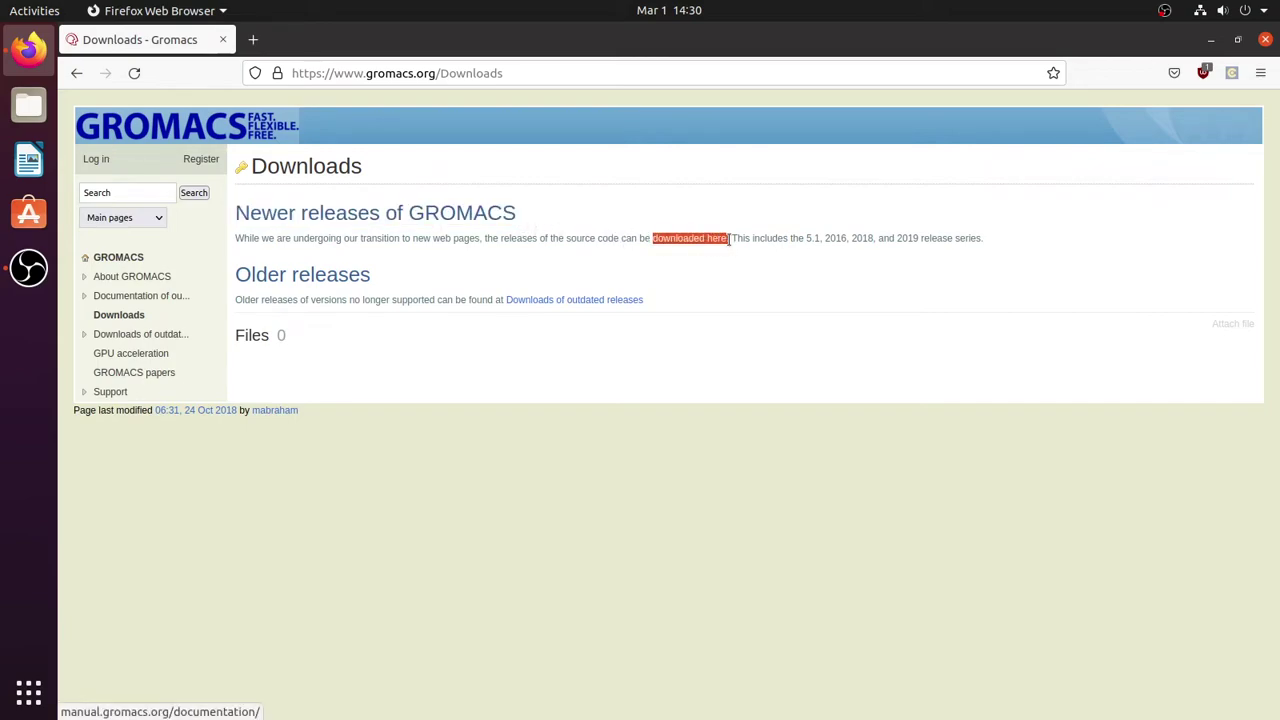
- Open the newer releases documentation and go to the GROMACS 2022 downloads page
{"action": "left_click", "coordinate": [714, 240]}
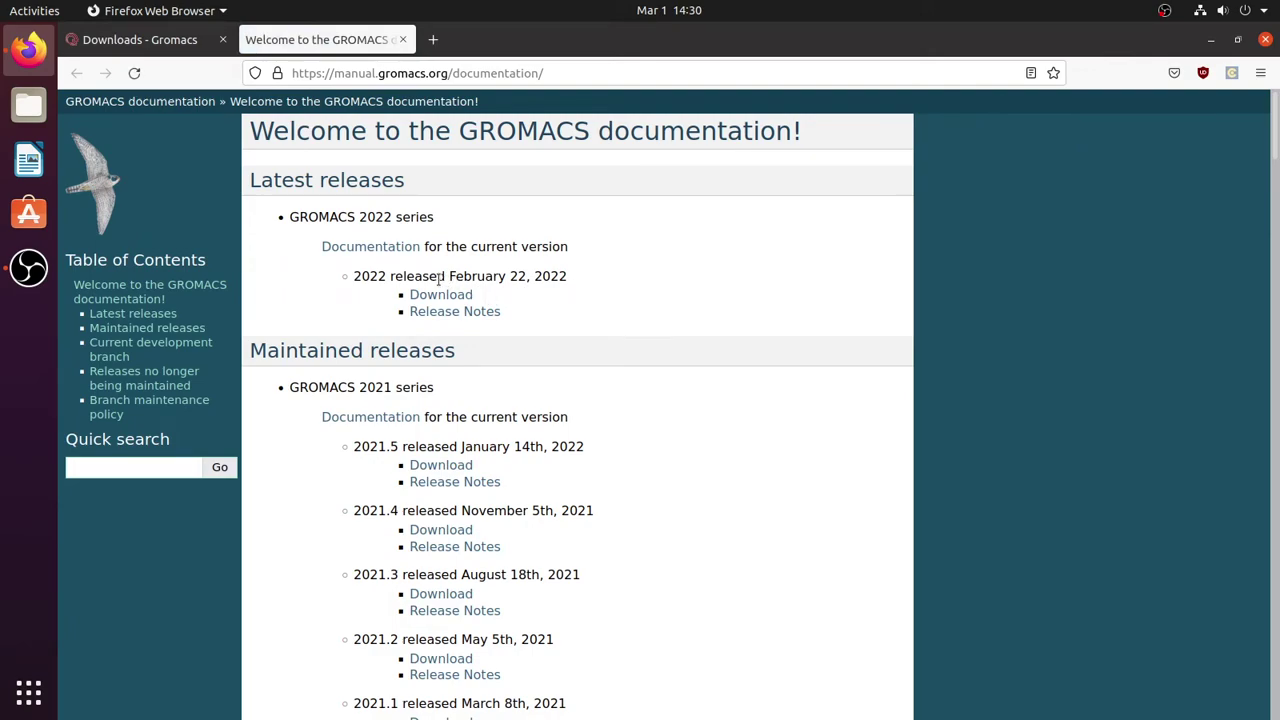
{"action": "left_click_drag", "start_coordinate": [453, 276], "coordinate": [576, 280]}
{"action": "left_click", "coordinate": [489, 300]}
{"action": "left_click", "coordinate": [462, 296]}
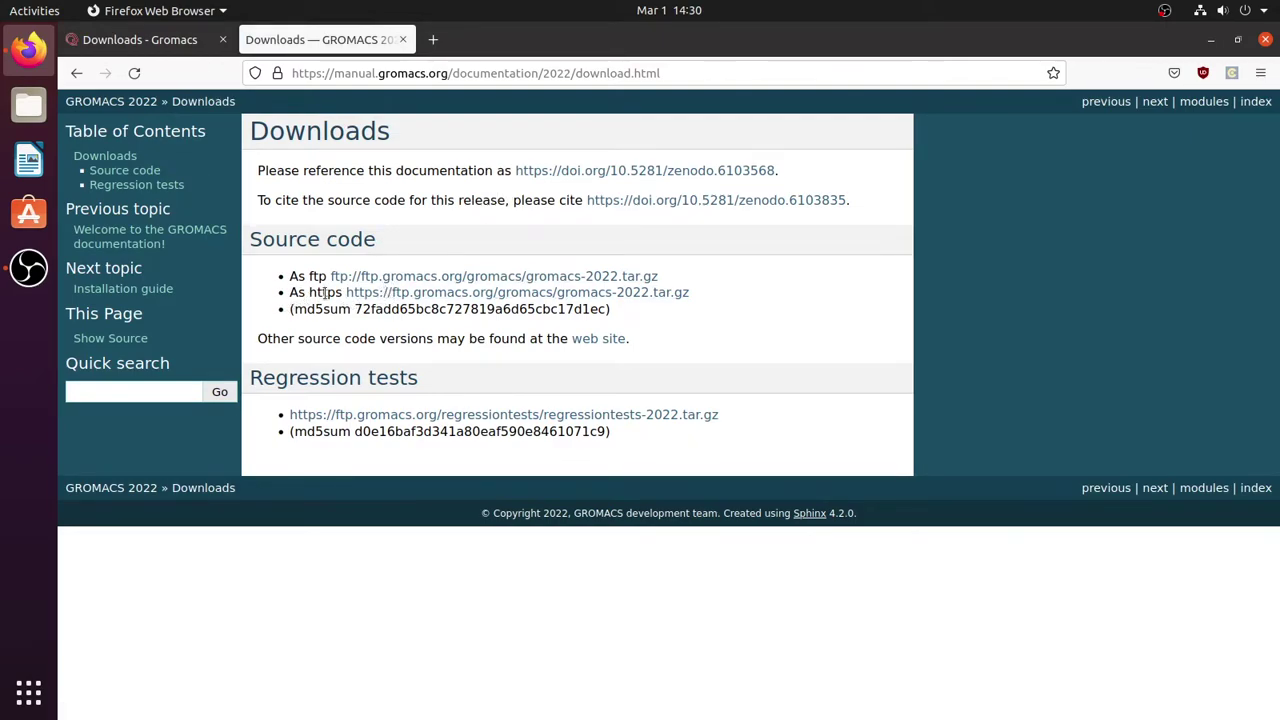
- Save gromacs-2022.tar.gz via the https link and show it in the Downloads folder
{"action": "left_click", "coordinate": [396, 296]}
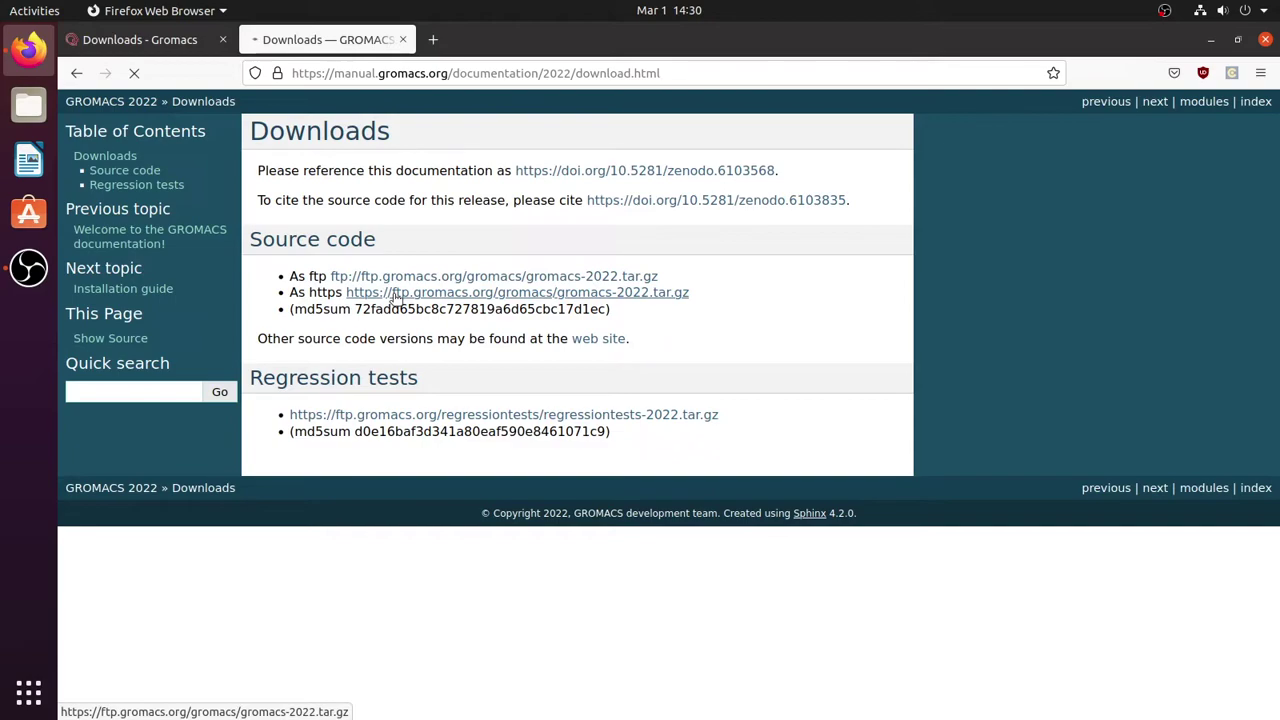
{"action": "left_click", "coordinate": [227, 436]}
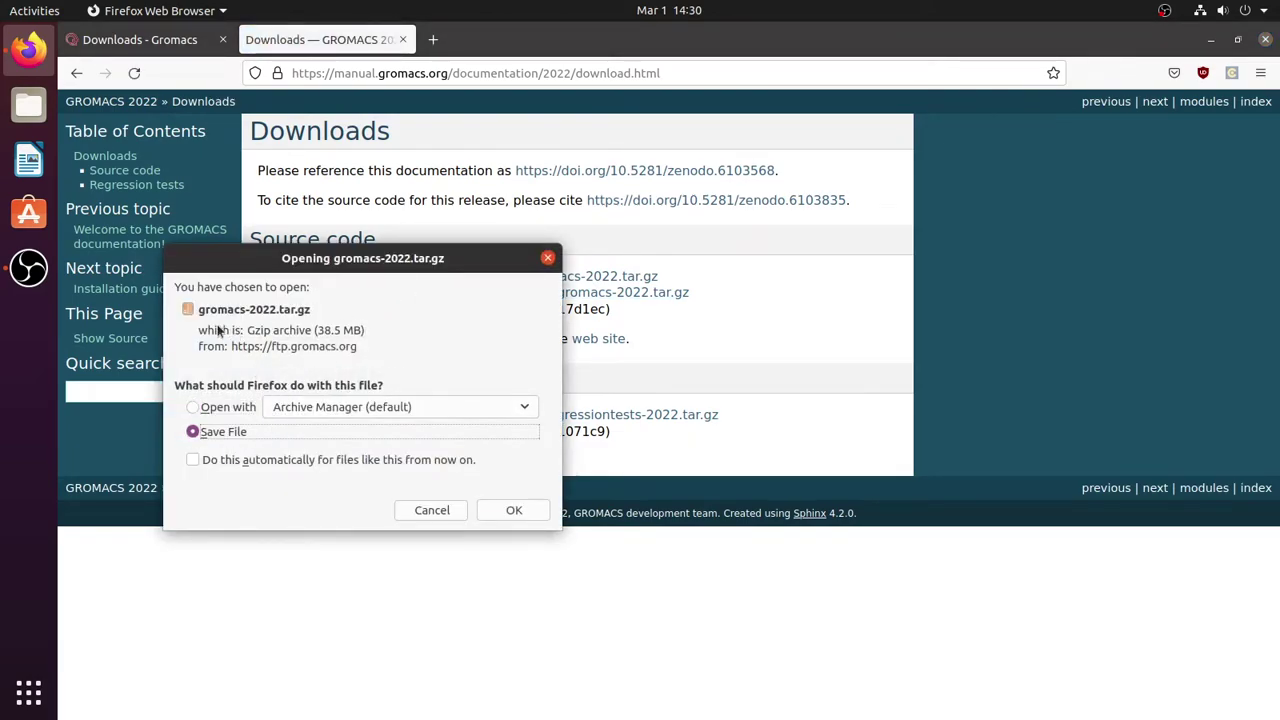
{"action": "left_click", "coordinate": [513, 510]}
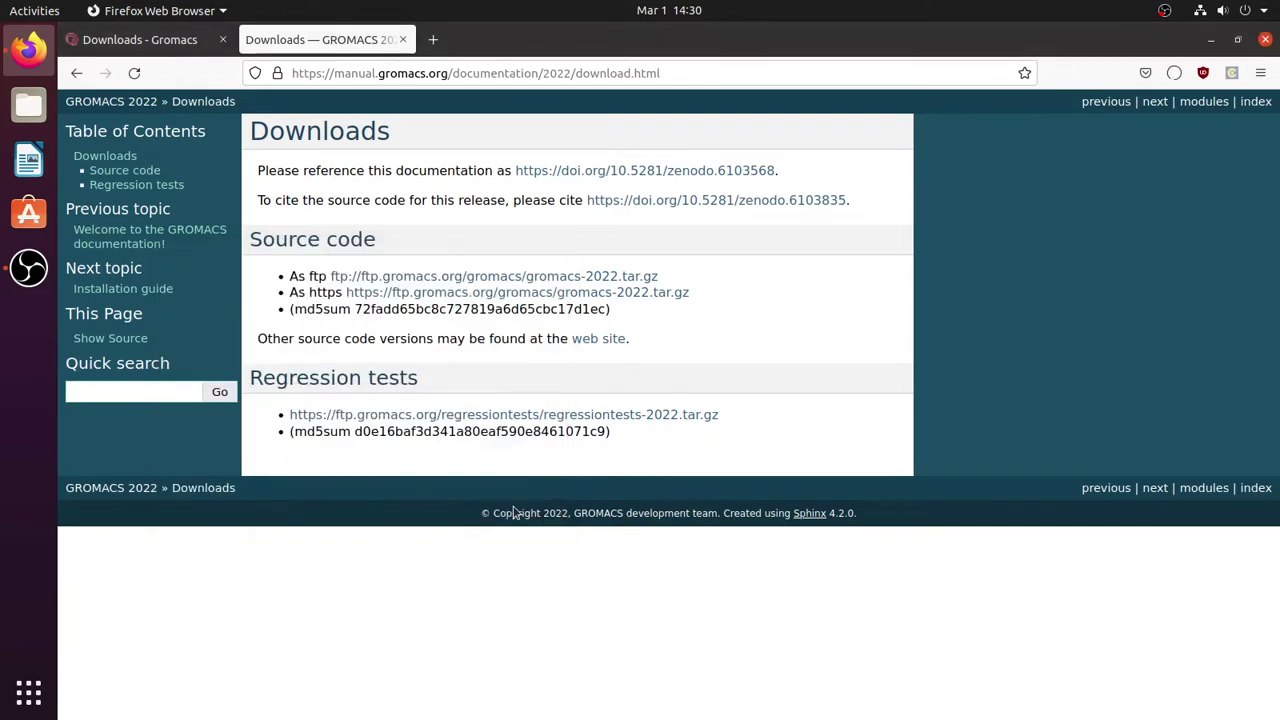
{"action": "left_click", "coordinate": [1175, 74]}
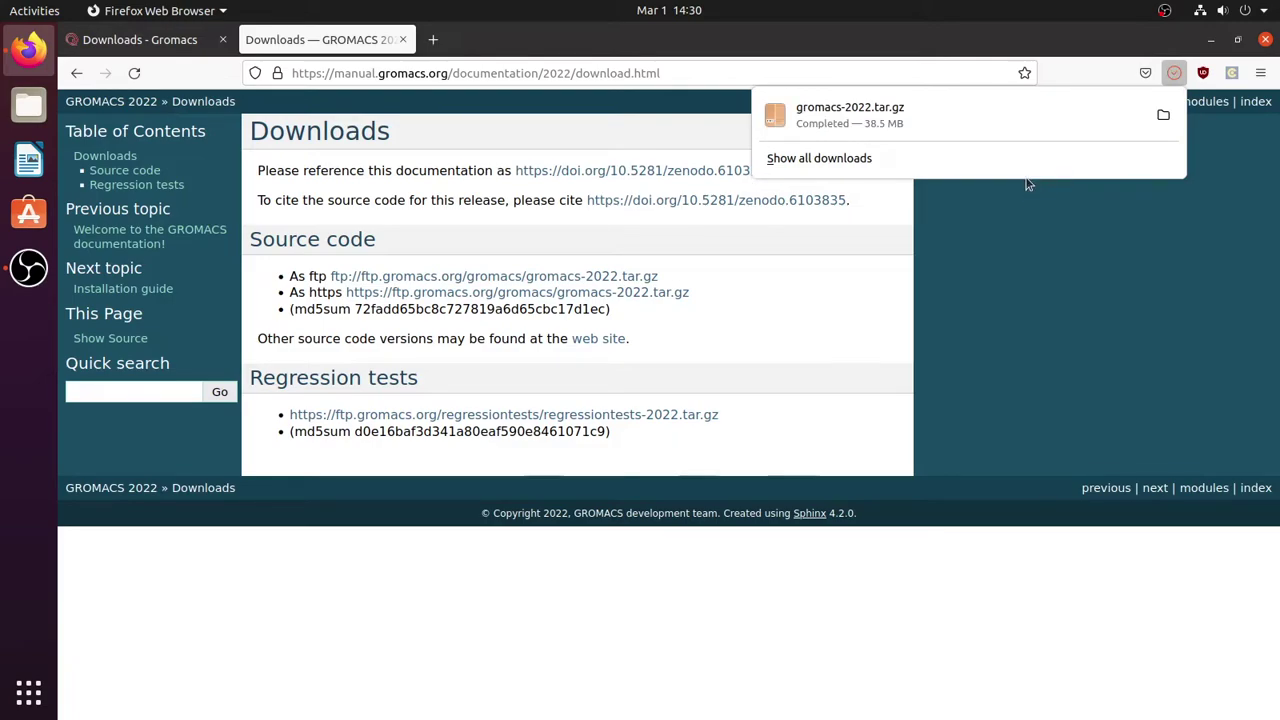
{"action": "left_click", "coordinate": [1164, 116]}
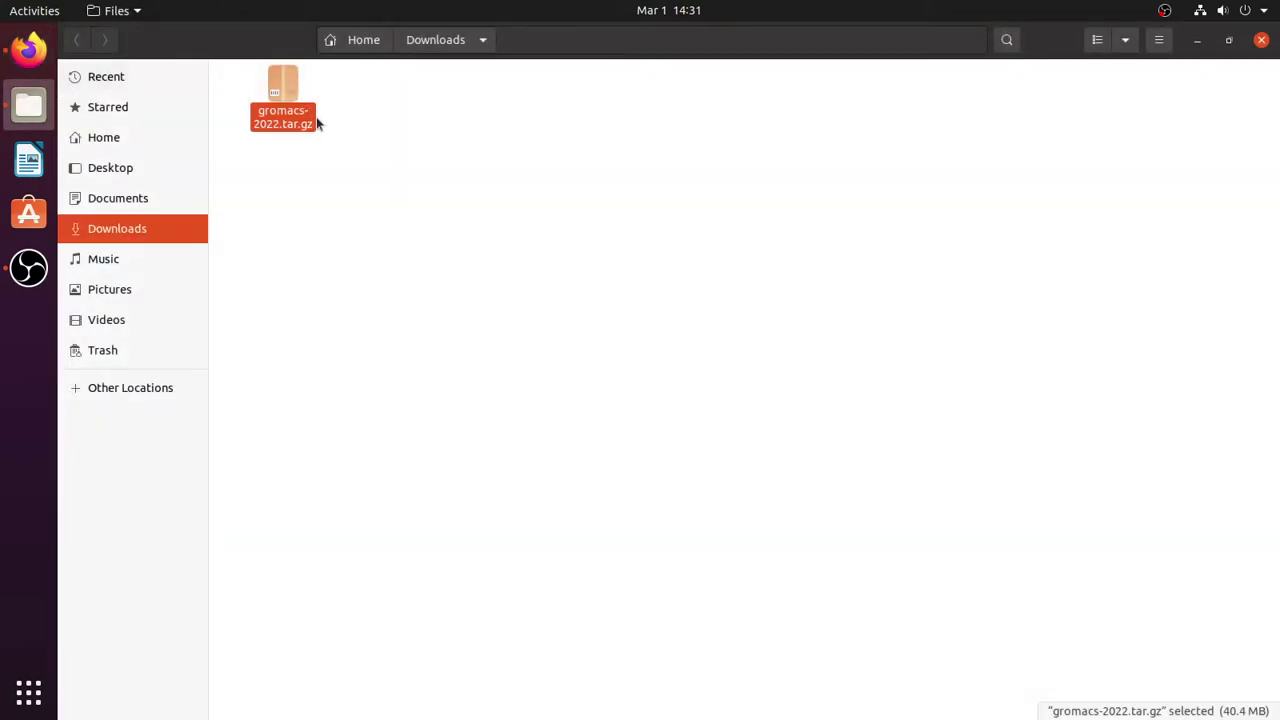
- Open a Terminal at ~/Downloads from the folder's right-click menu
{"action": "right_click", "coordinate": [483, 176]}
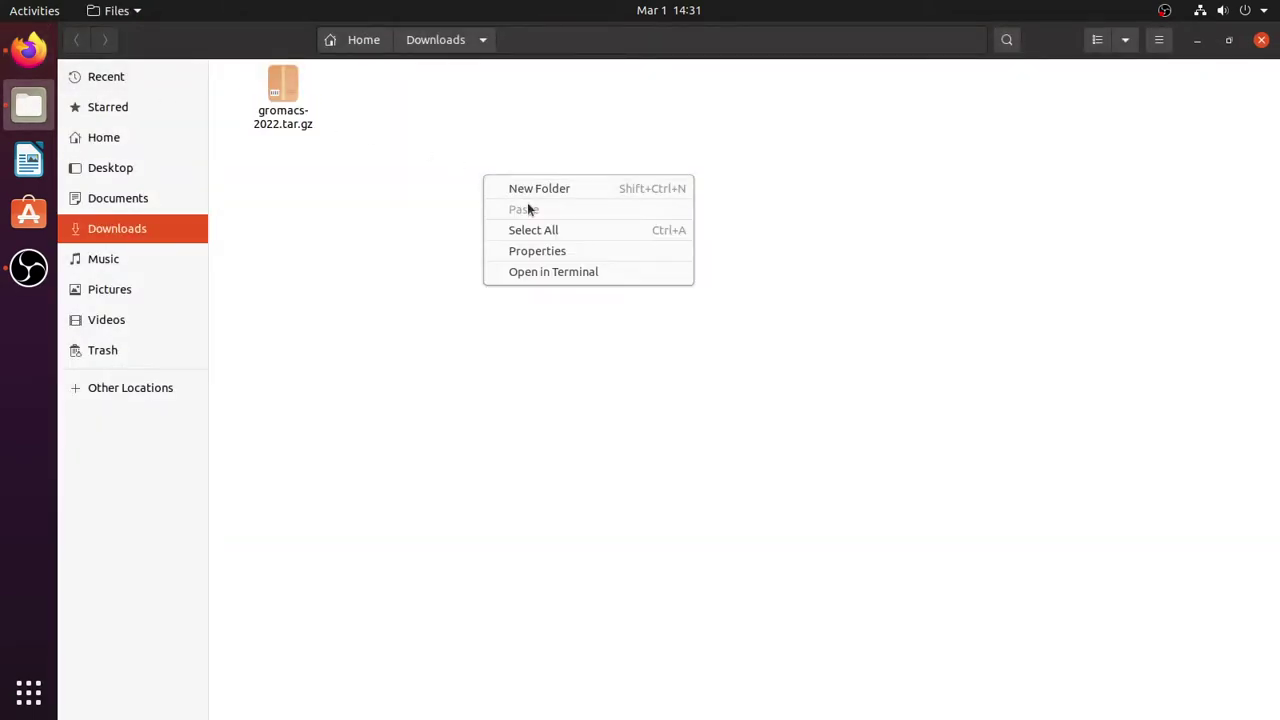
{"action": "left_click", "coordinate": [547, 274]}
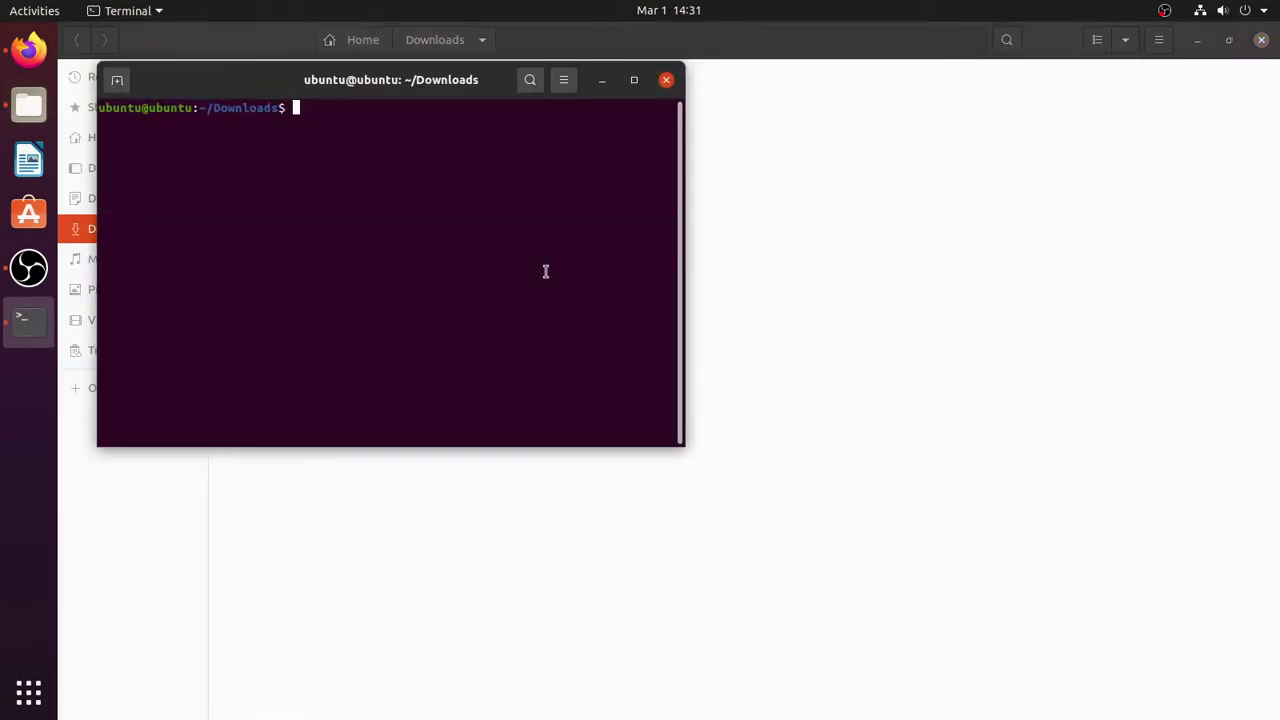
- Extract the archive with 'tar xfz gromacs-2022.tar.gz'
{"action": "left_click_drag", "start_coordinate": [400, 82], "coordinate": [660, 190]}
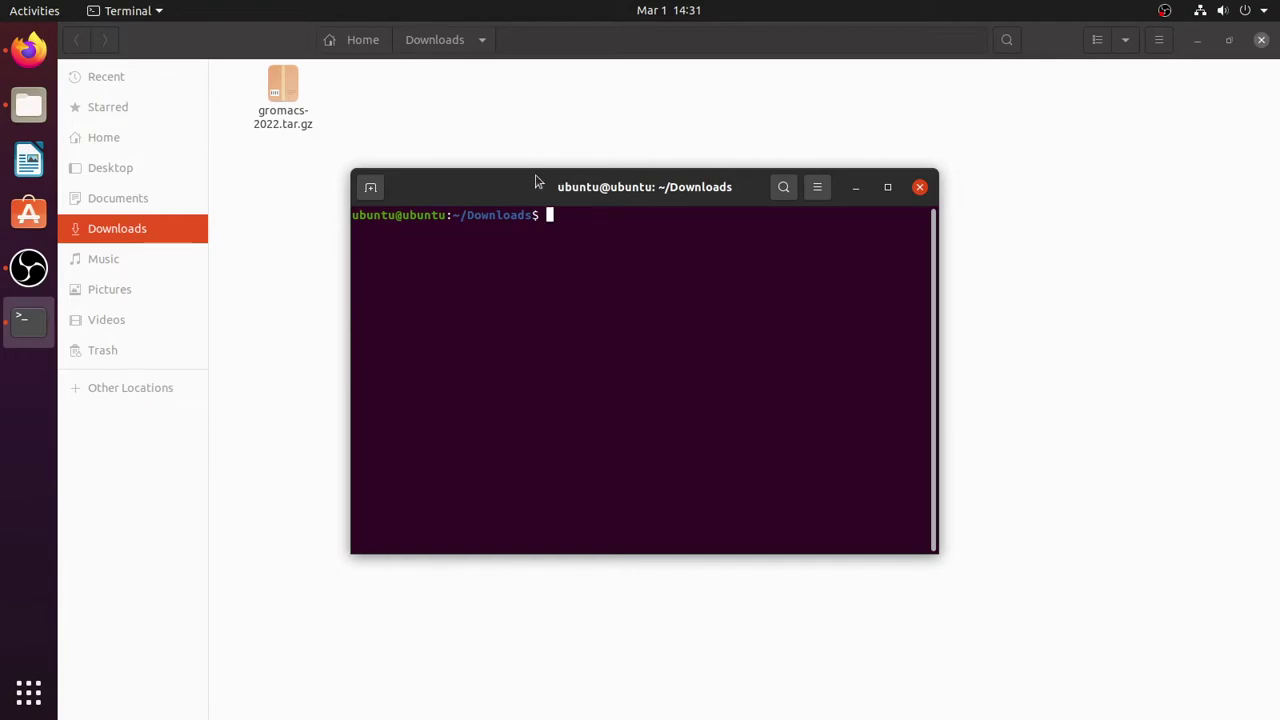
{"action": "type", "text": "tar "}
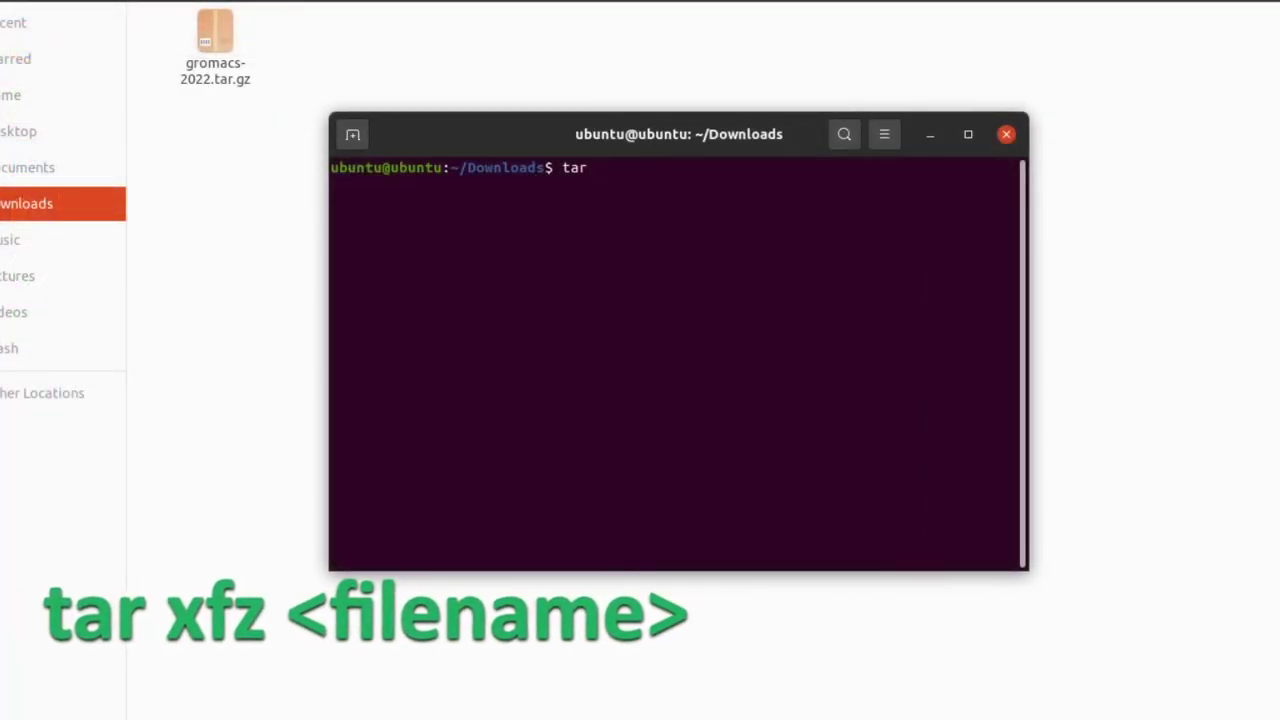
{"action": "type", "text": "xfz "}
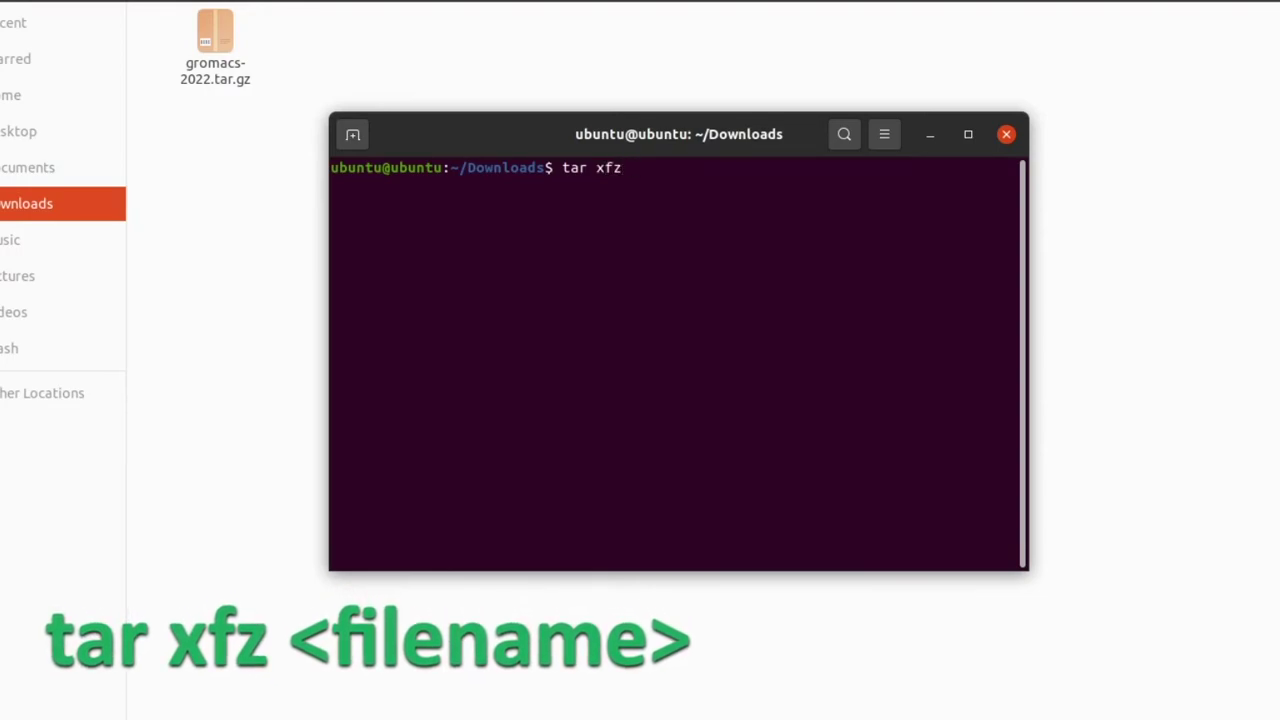
{"action": "type", "text": "gr"}
{"action": "key", "text": "Tab"}
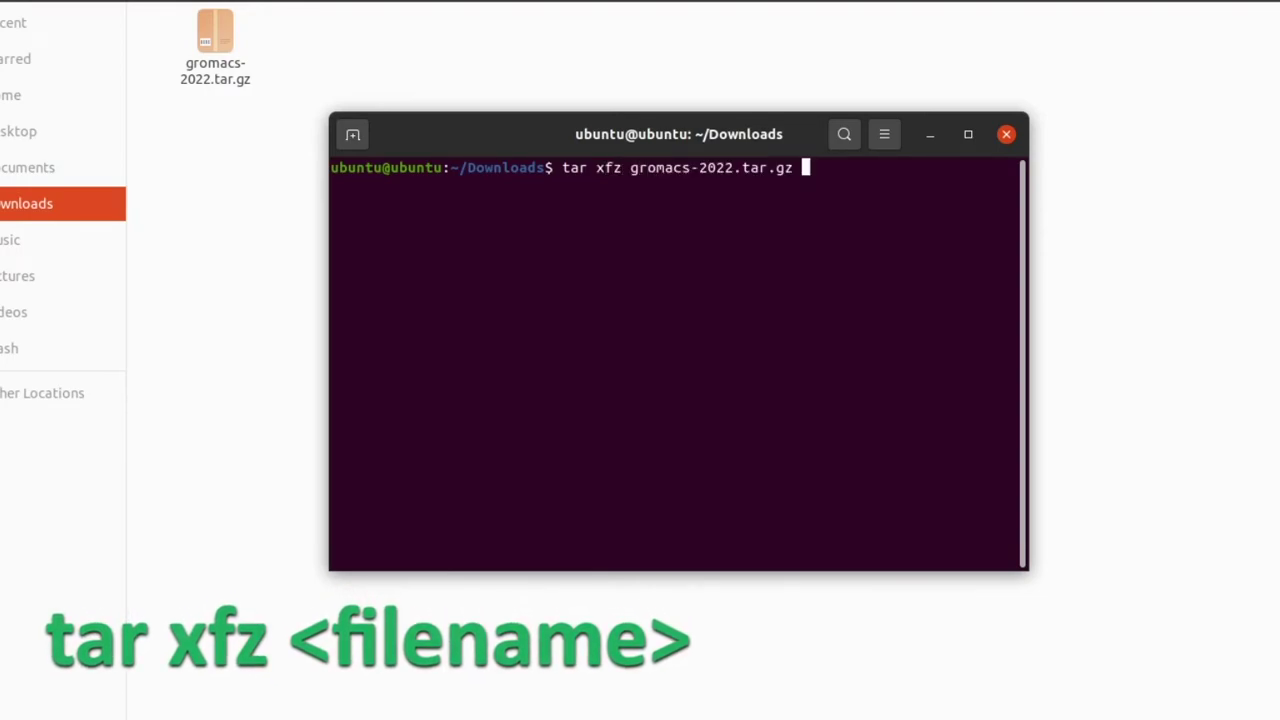
{"action": "key", "text": "Return"}
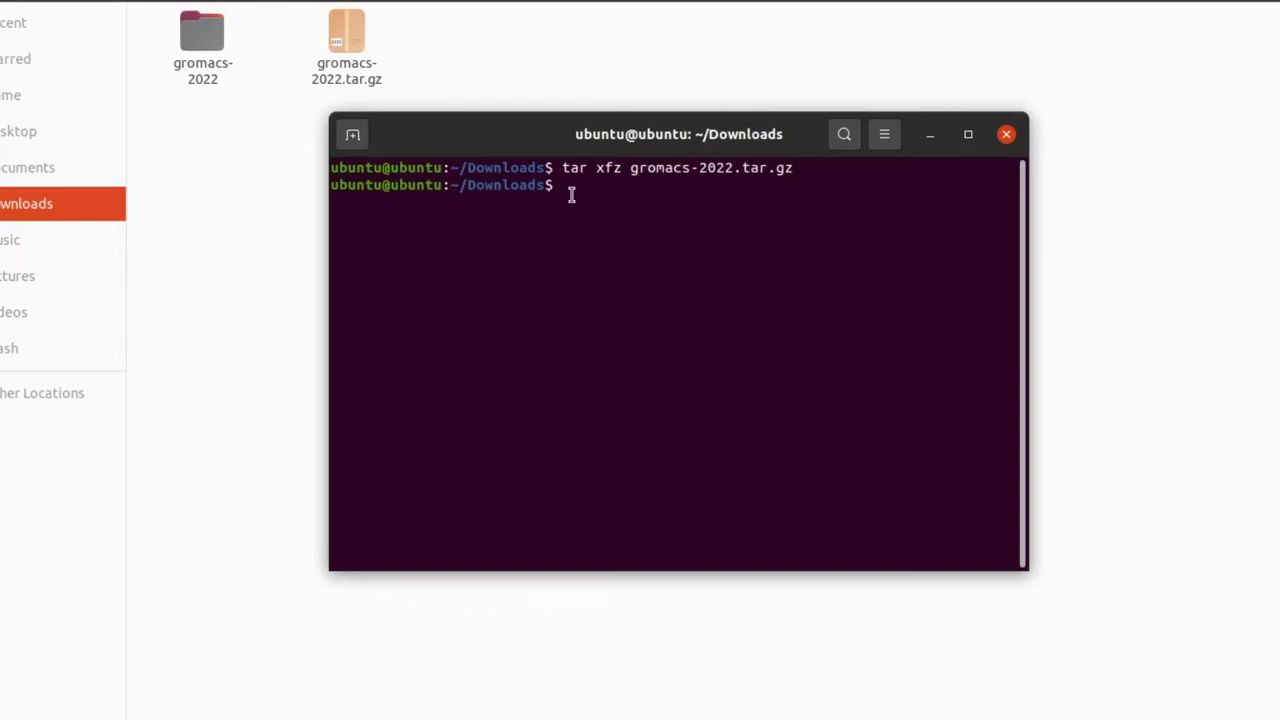
- Change into gromacs-2022/ and clear the screen
{"action": "type", "text": "cd "}
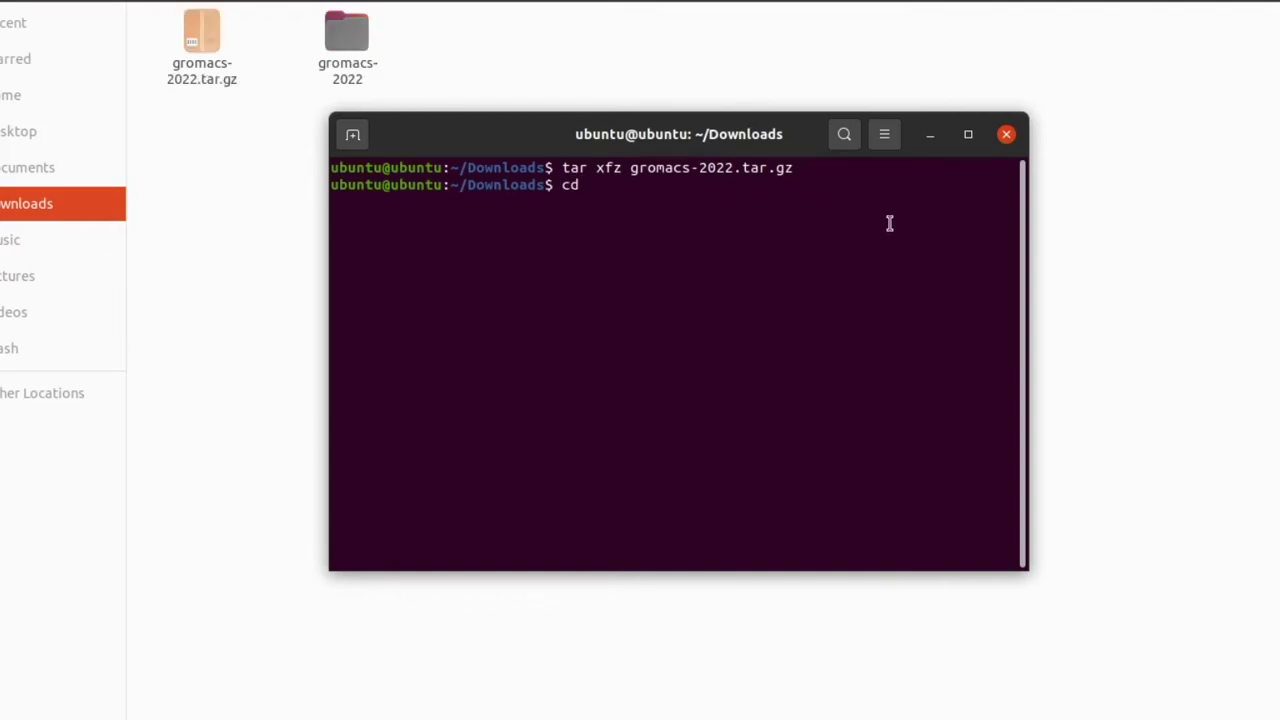
{"action": "type", "text": "gromacs-2022/"}
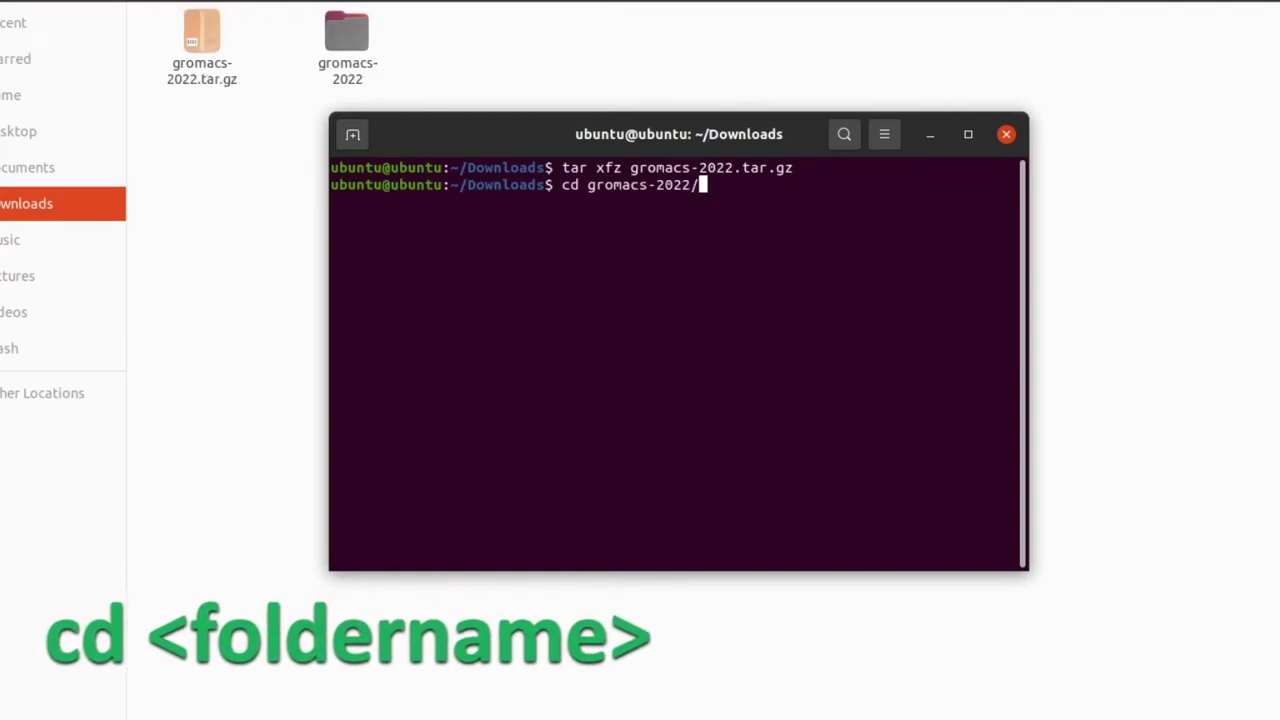
{"action": "key", "text": "Return"}
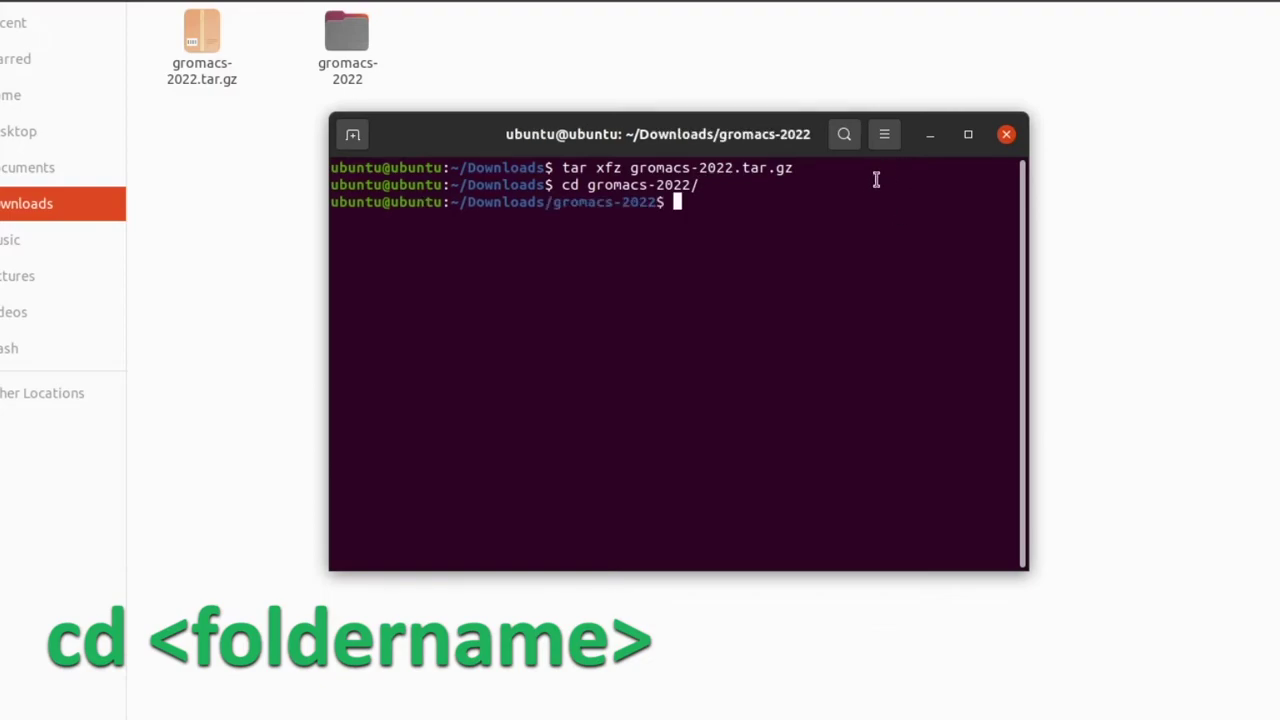
{"action": "type", "text": "clear"}
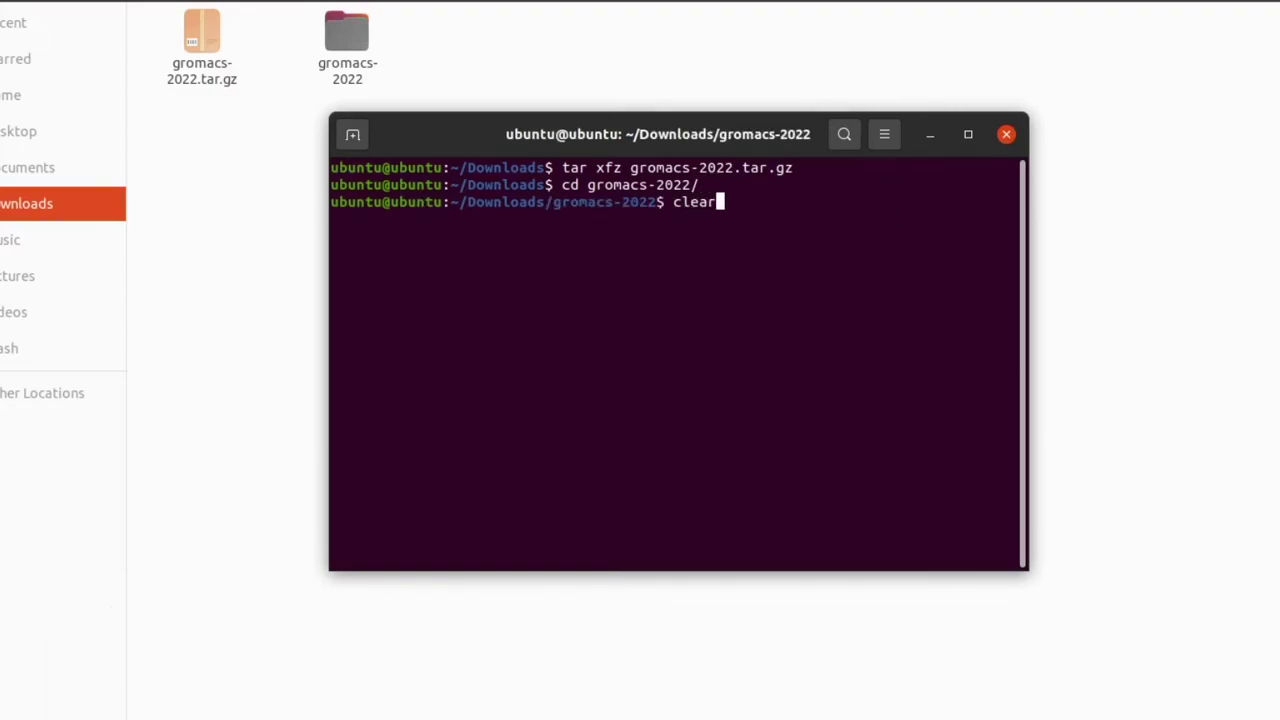
{"action": "key", "text": "Return"}
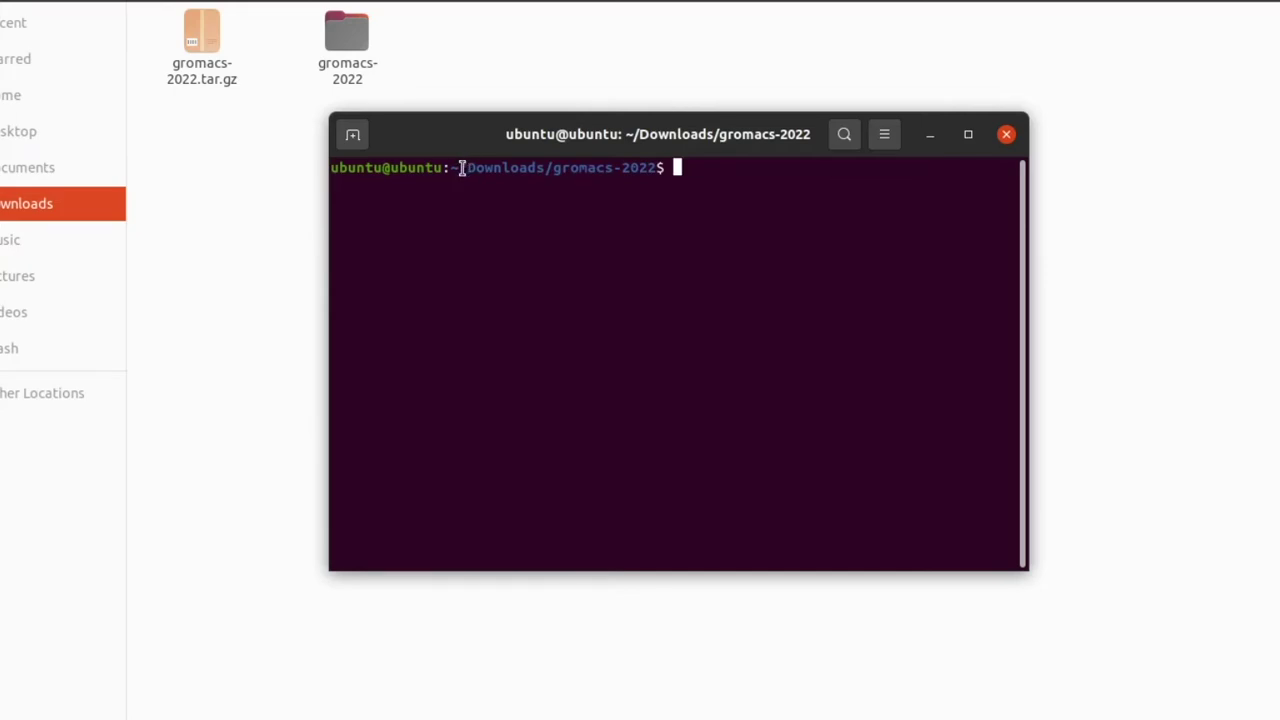
{"action": "left_click_drag", "start_coordinate": [460, 166], "coordinate": [674, 166]}
- Open the gromacs-2022 folder, launch a terminal there and run 'mkdir build'
{"action": "left_click", "coordinate": [698, 168]}
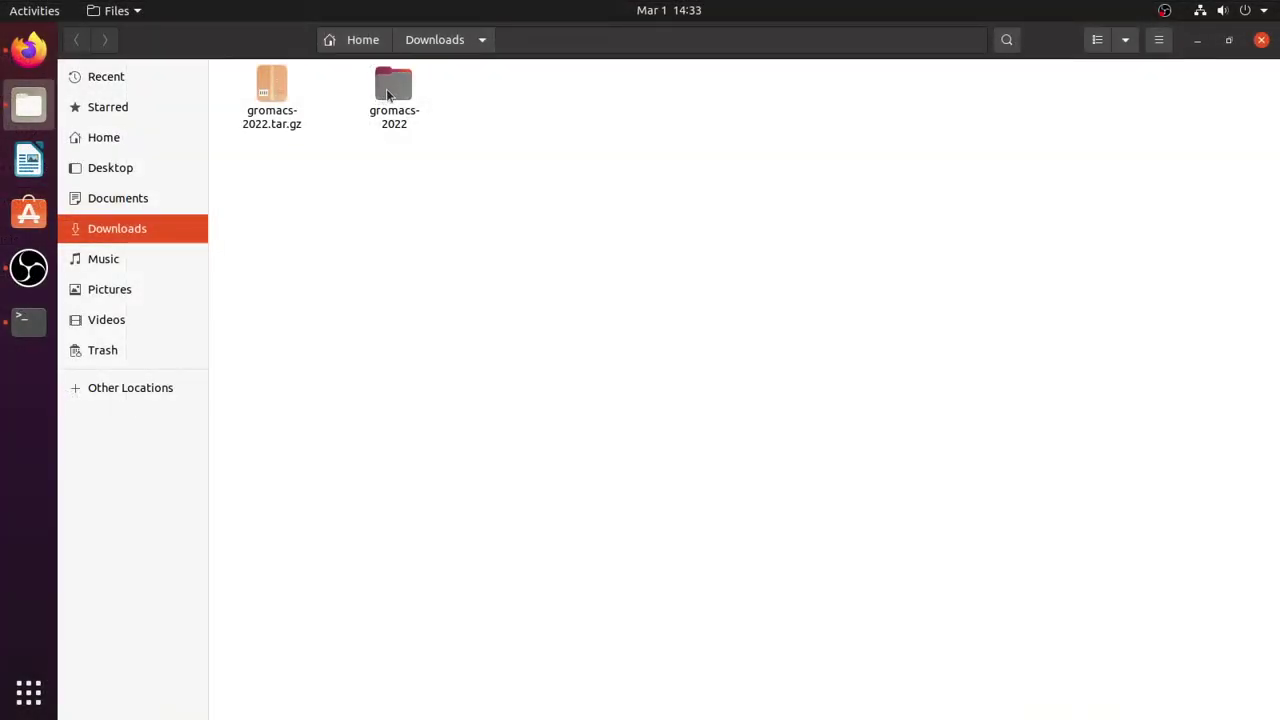
{"action": "double_click", "coordinate": [393, 88]}
{"action": "left_click", "coordinate": [26, 323]}
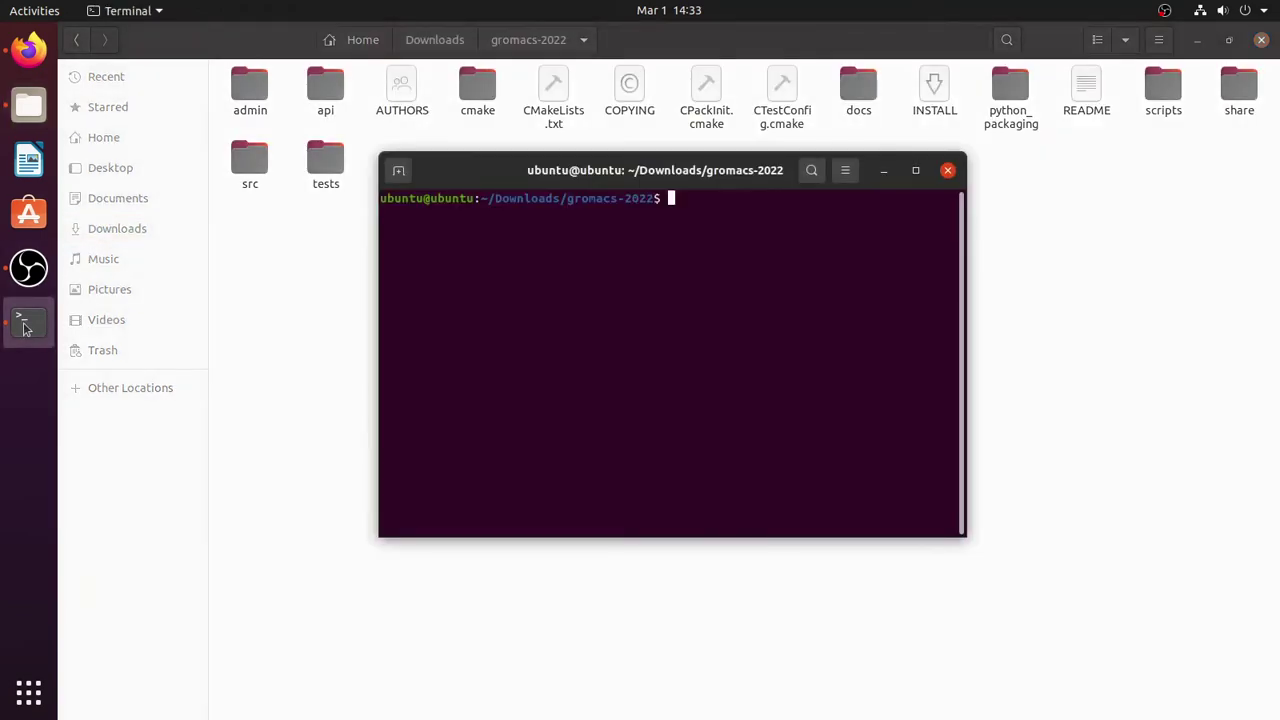
{"action": "type", "text": "mk"}
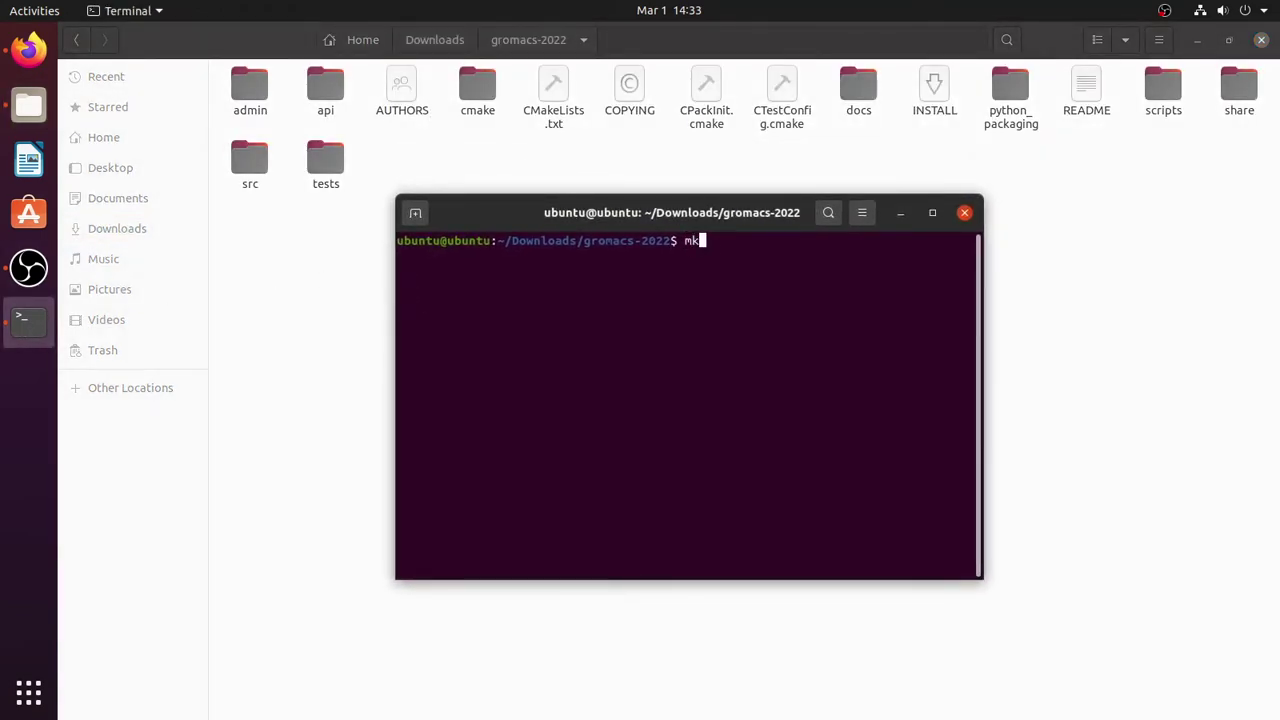
{"action": "type", "text": "dir build"}
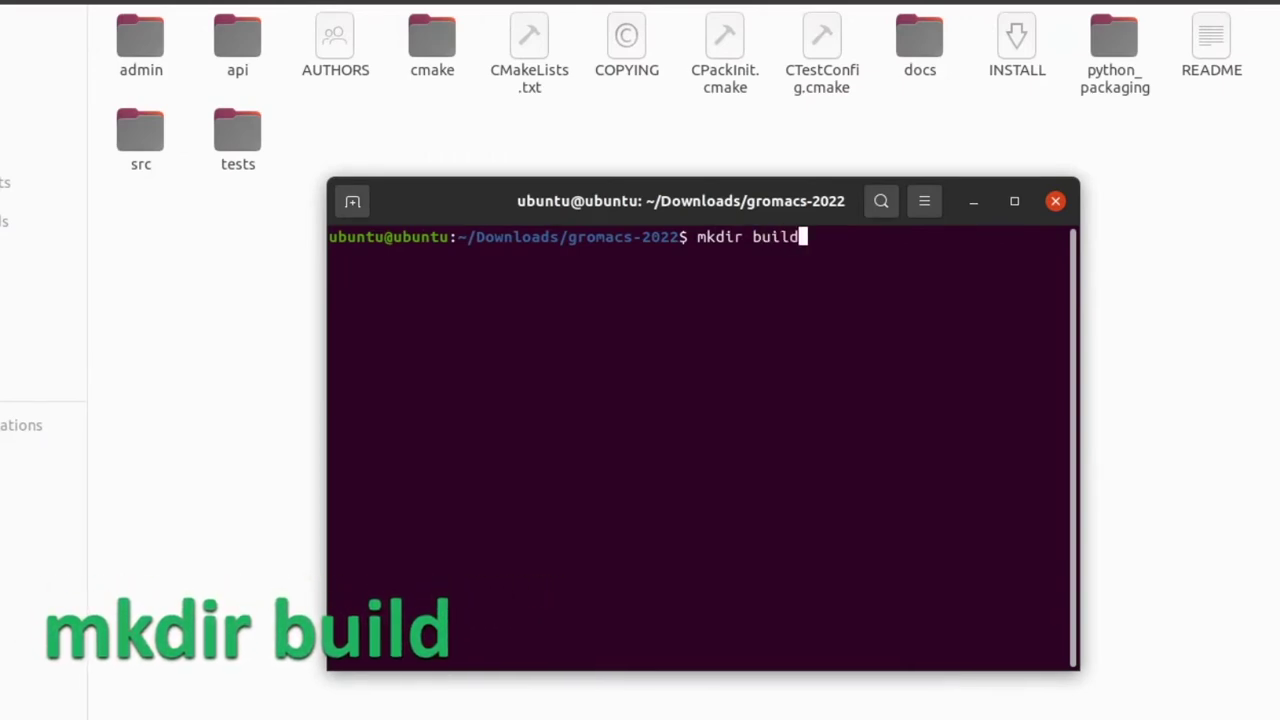
{"action": "key", "text": "Return"}
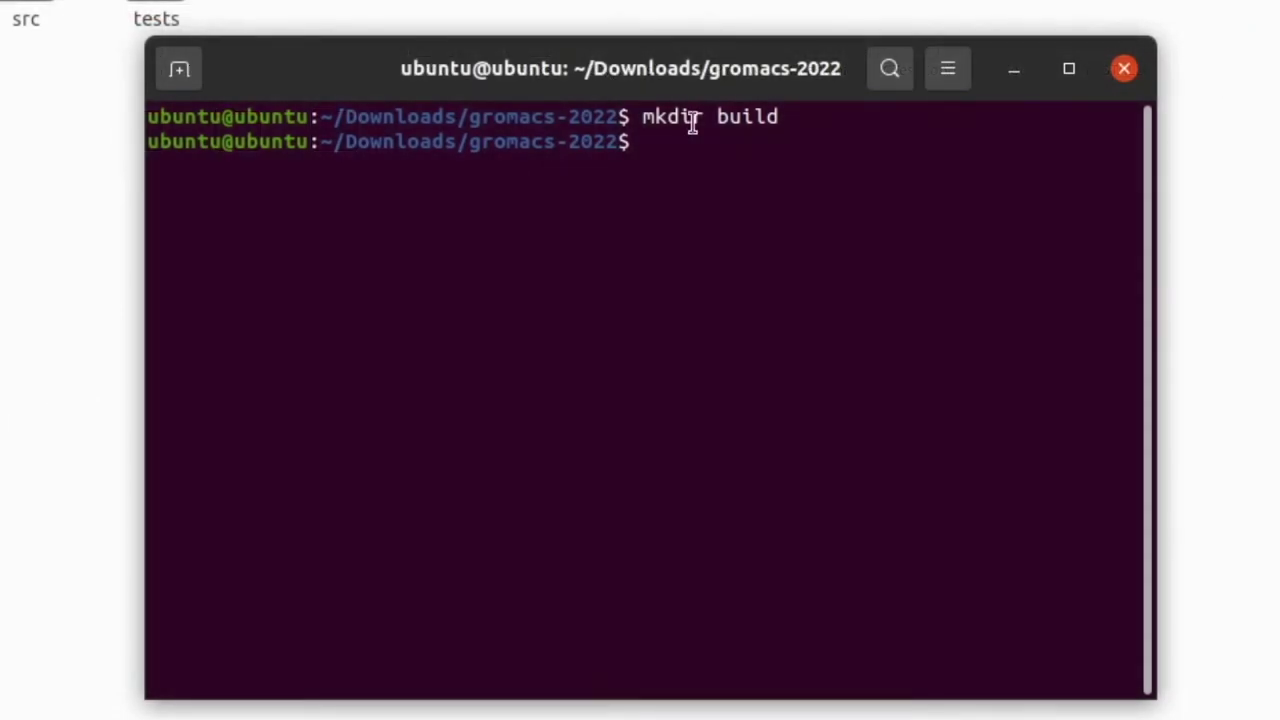
- In build/, clear the screen and run 'cmake .. -DGMX_BUILD_OWN_FFTW=ON -DREGRESSIONTEST_DOWNLOAD=ON'
{"action": "type", "text": "cd b"}
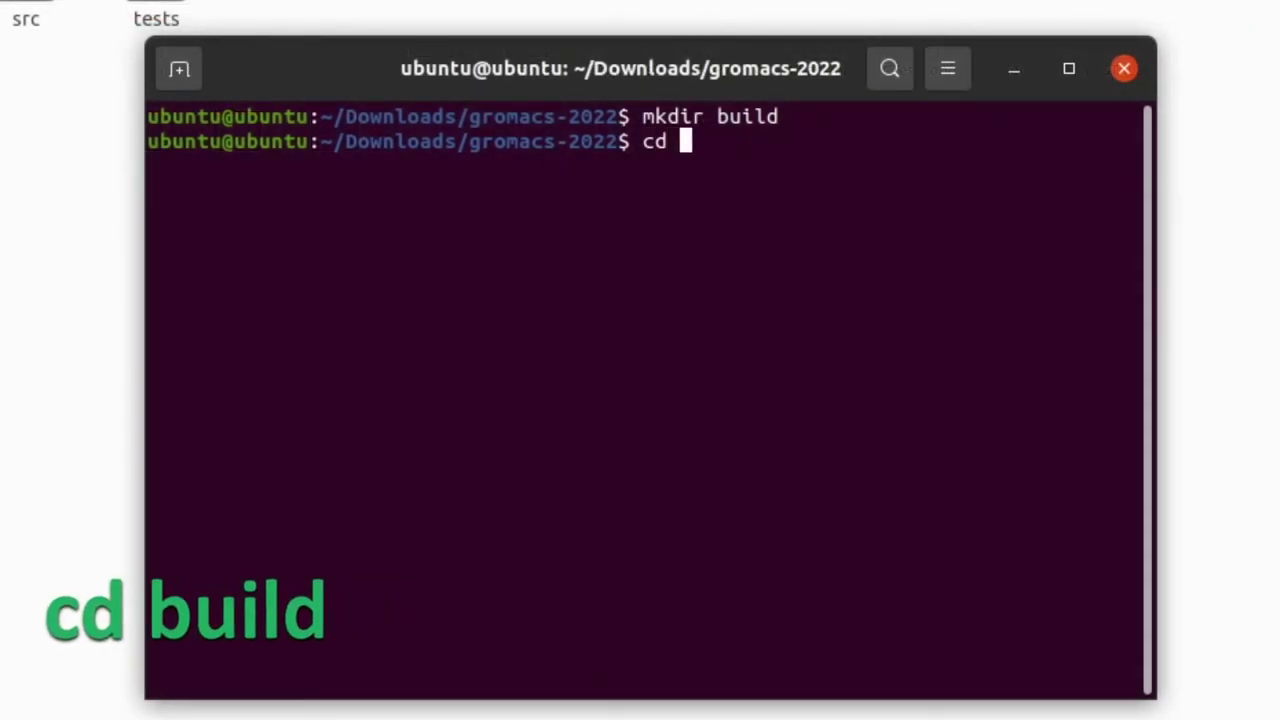
{"action": "type", "text": "ui"}
{"action": "key", "text": "Tab"}
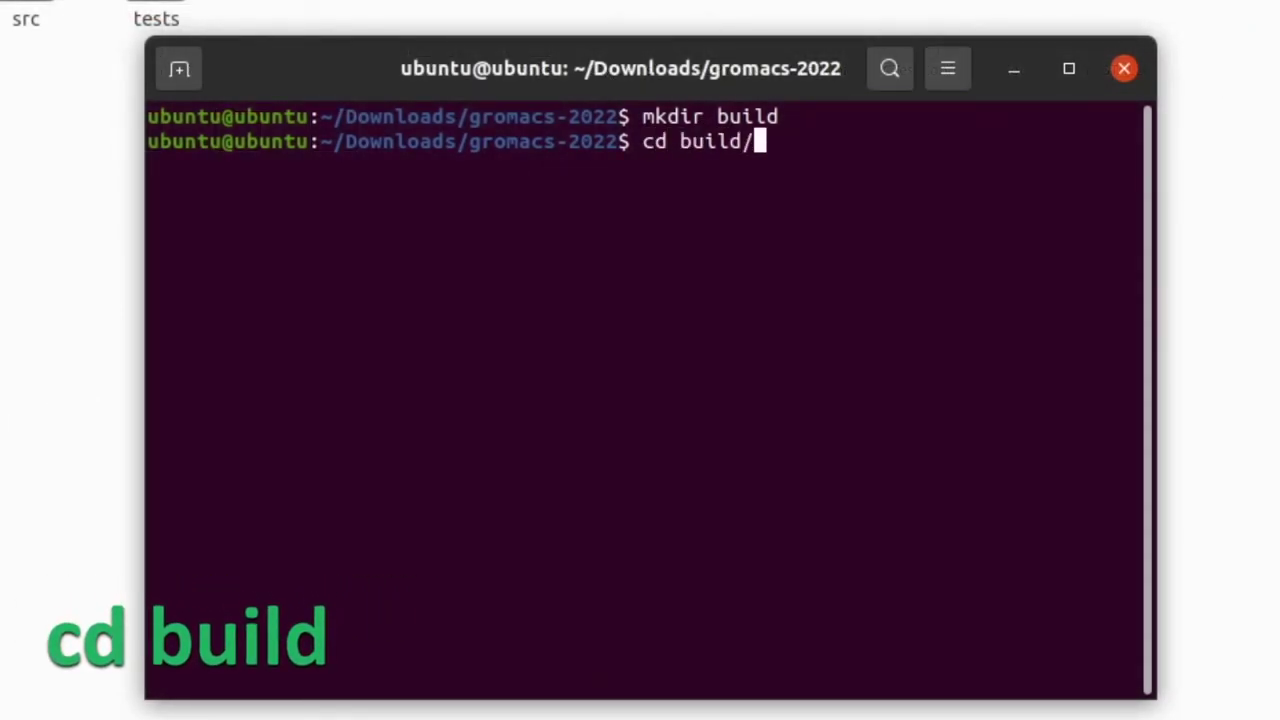
{"action": "key", "text": "Return"}
{"action": "type", "text": "clear"}
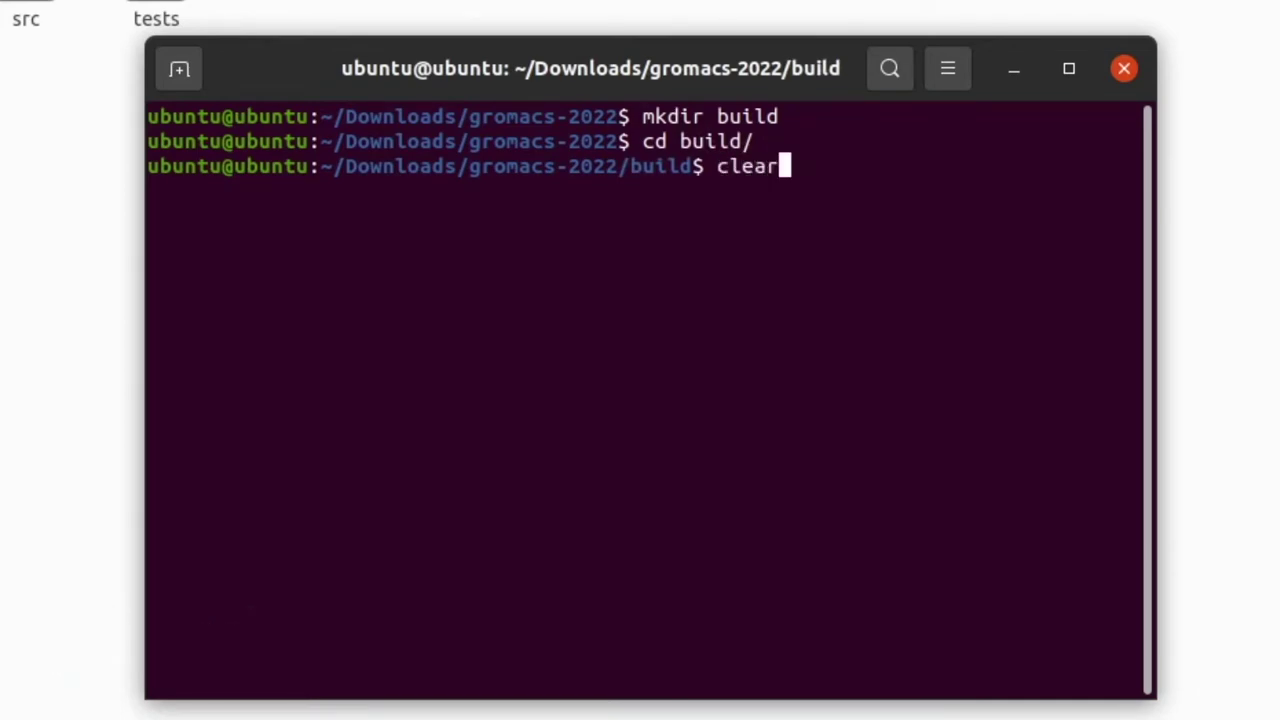
{"action": "key", "text": "Return"}
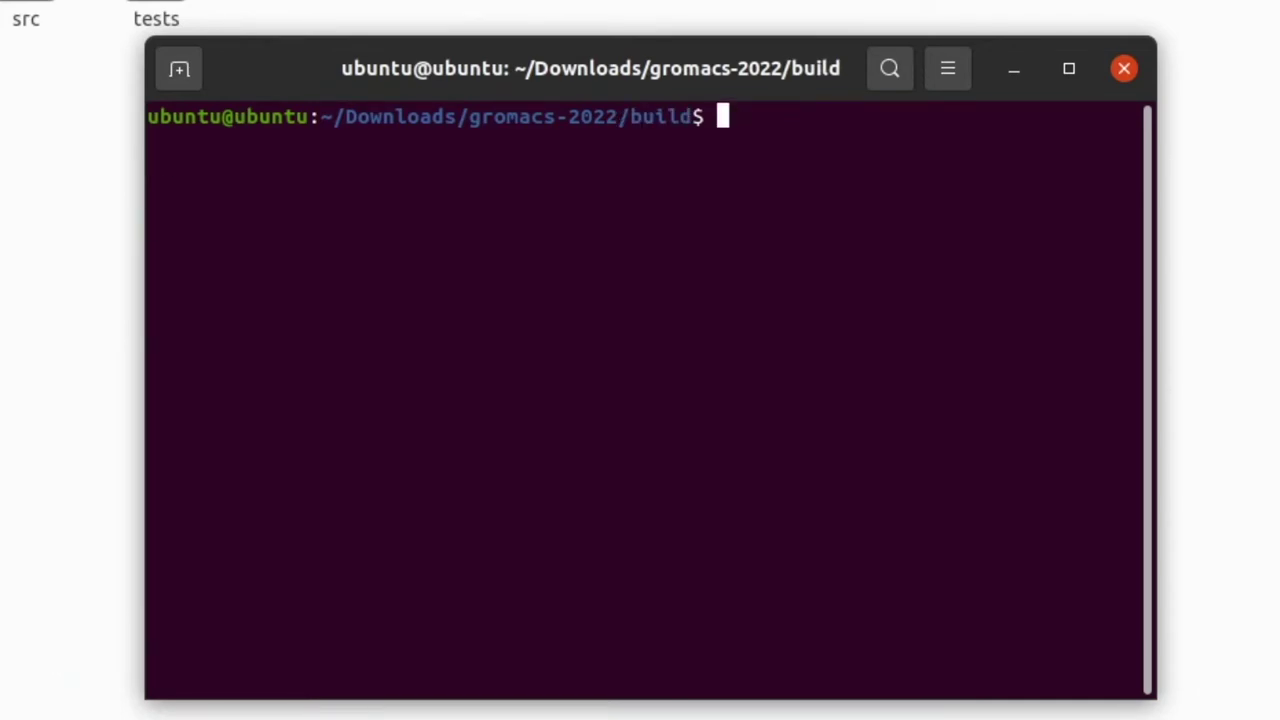
{"action": "type", "text": "cmake .. -DGMX_BUILD_OWN_FFTW=ON -DREGRESSIONTEST_DOWNLOAD=ON"}
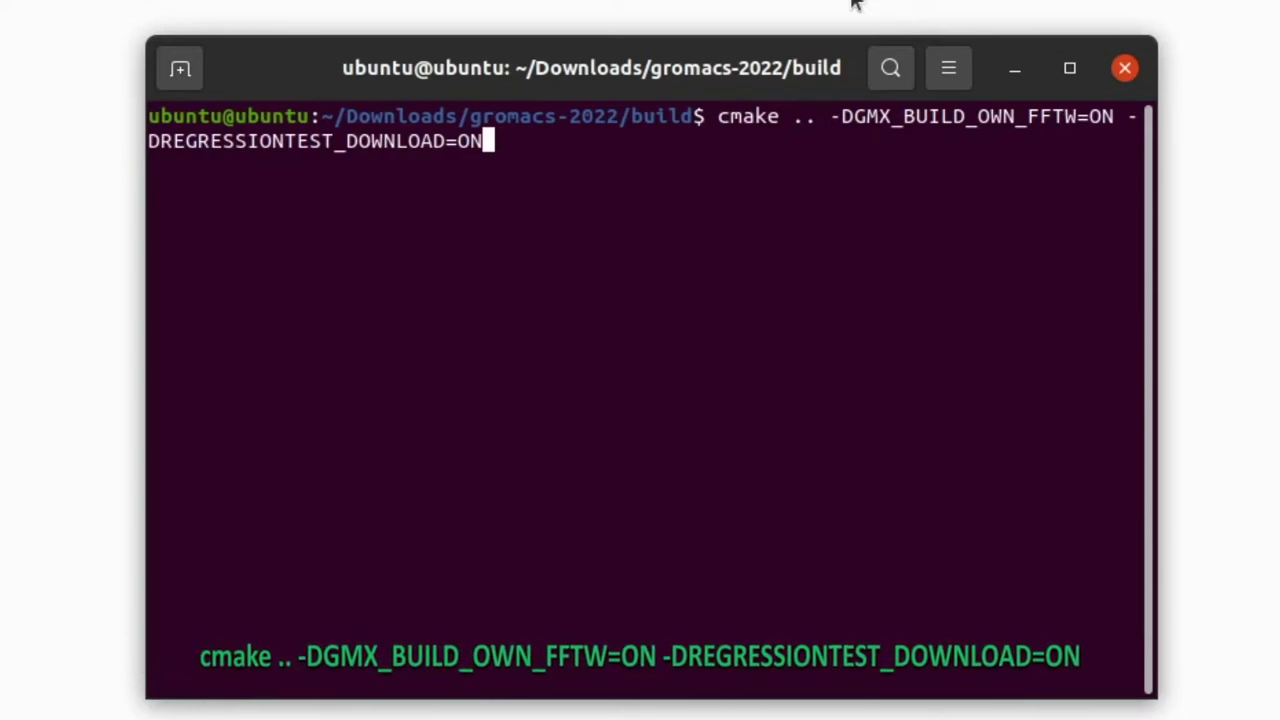
{"action": "key", "text": "Return"}
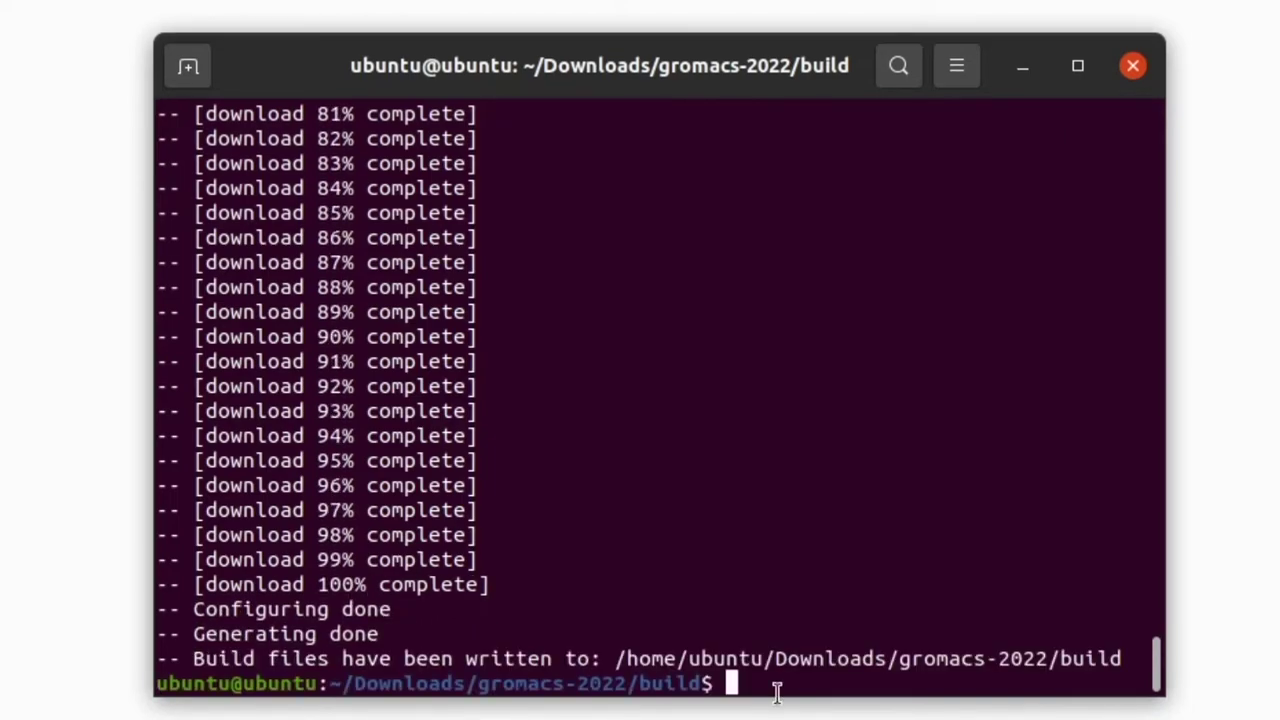
- Clear the screen and run make to compile GROMACS through to 'Built target gmx'
{"action": "type", "text": "clear"}
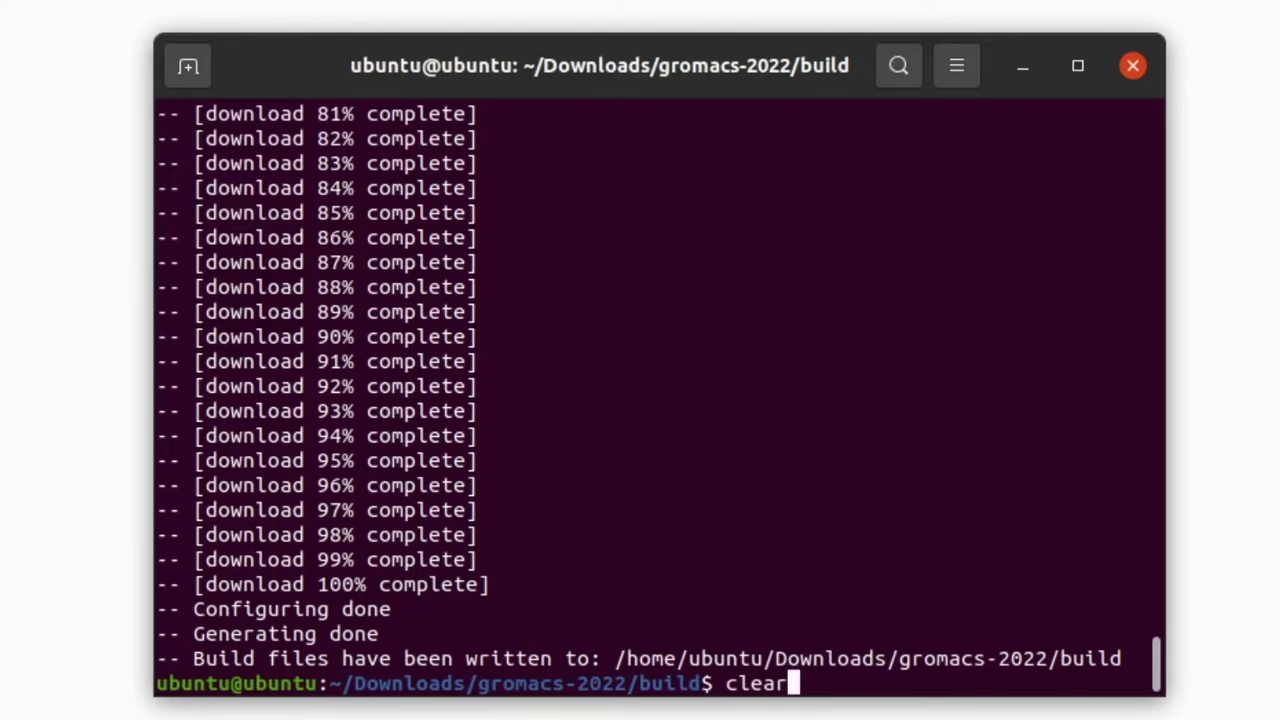
{"action": "key", "text": "Return"}
{"action": "type", "text": "mak"}
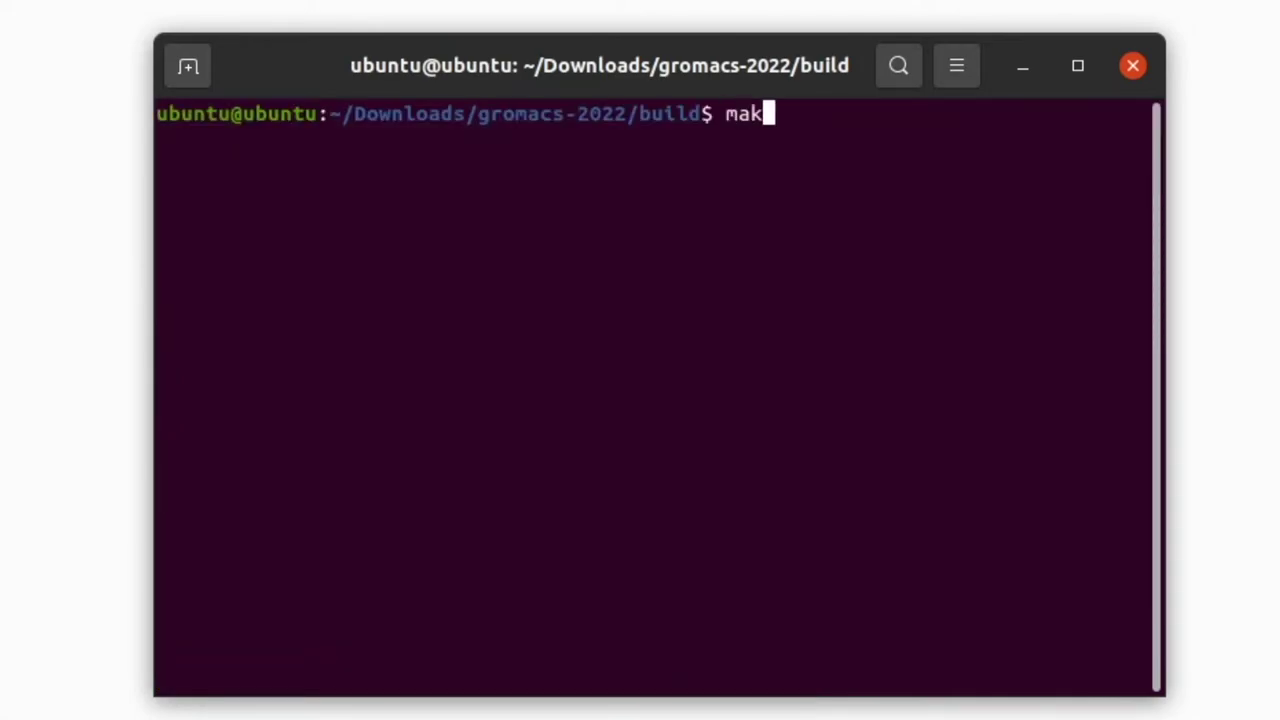
{"action": "type", "text": "e"}
{"action": "key", "text": "Return"}
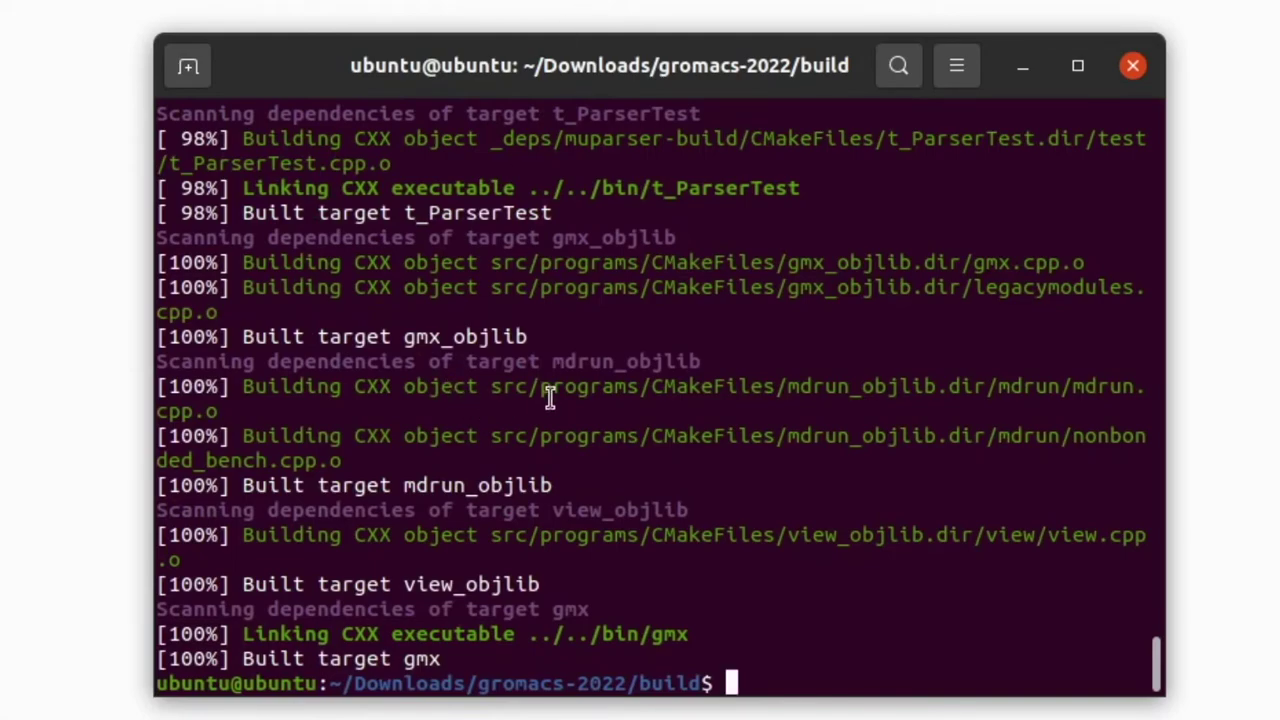
- Clear the screen and run make check so all 88 tests pass
{"action": "type", "text": "clear"}
{"action": "key", "text": "Return"}
{"action": "type", "text": "m"}
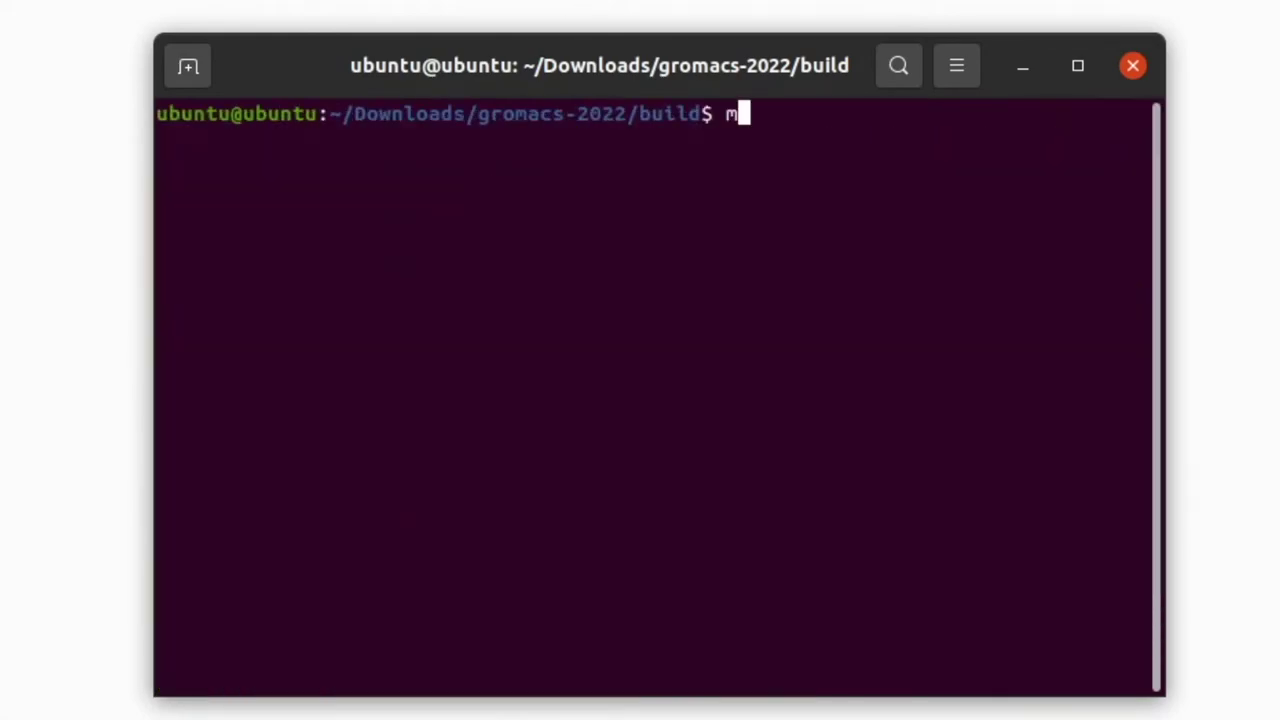
{"action": "type", "text": "ake check"}
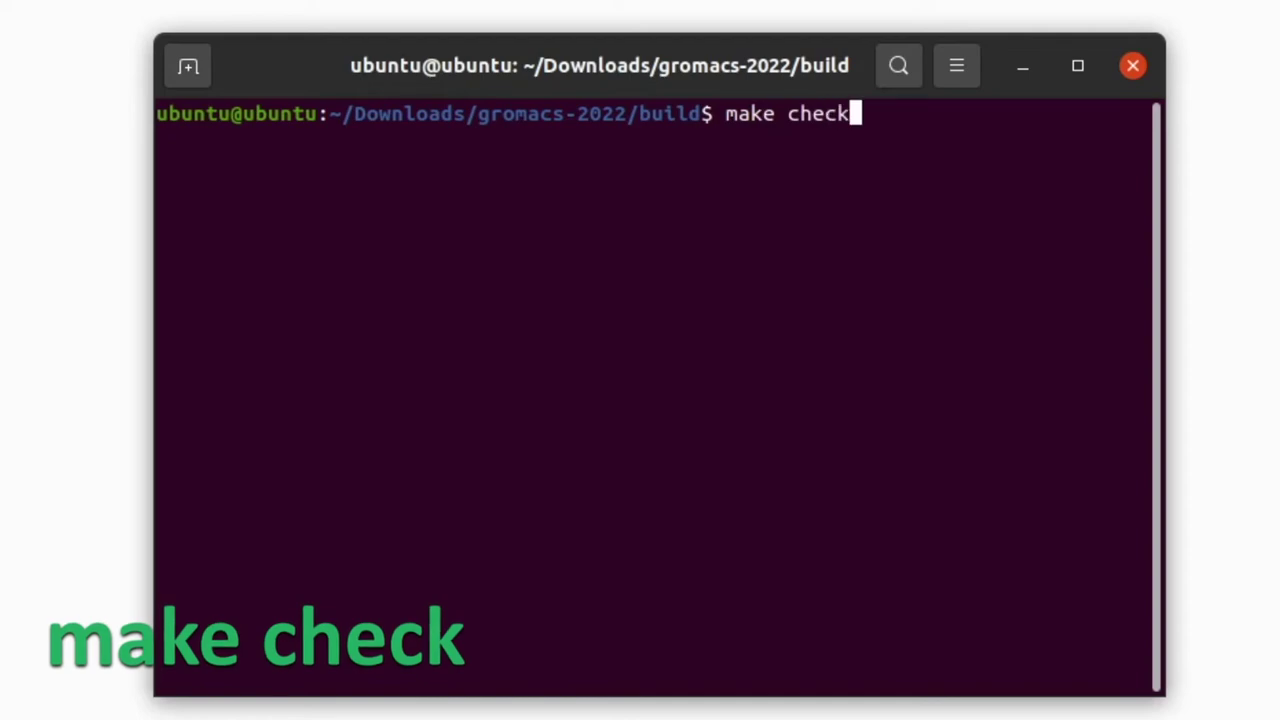
{"action": "key", "text": "Return"}
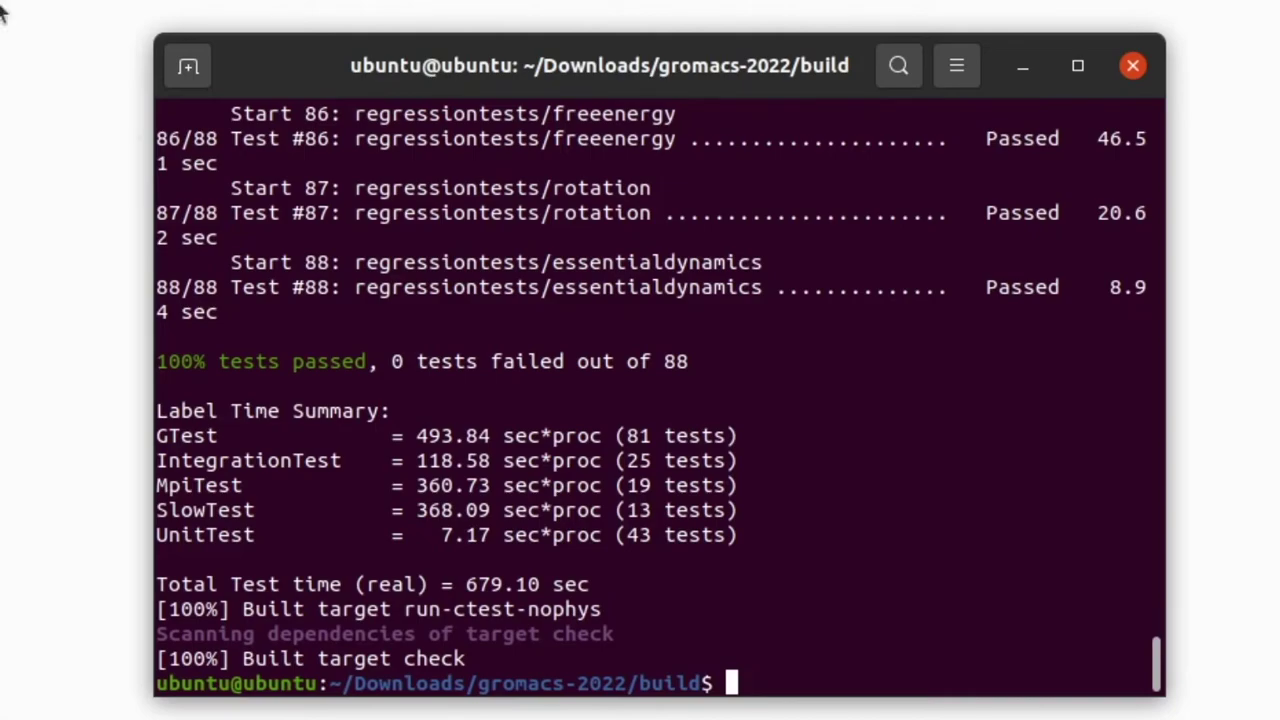
- Clear the screen, run sudo make install with the administrator password, then clear again
{"action": "type", "text": "cl"}
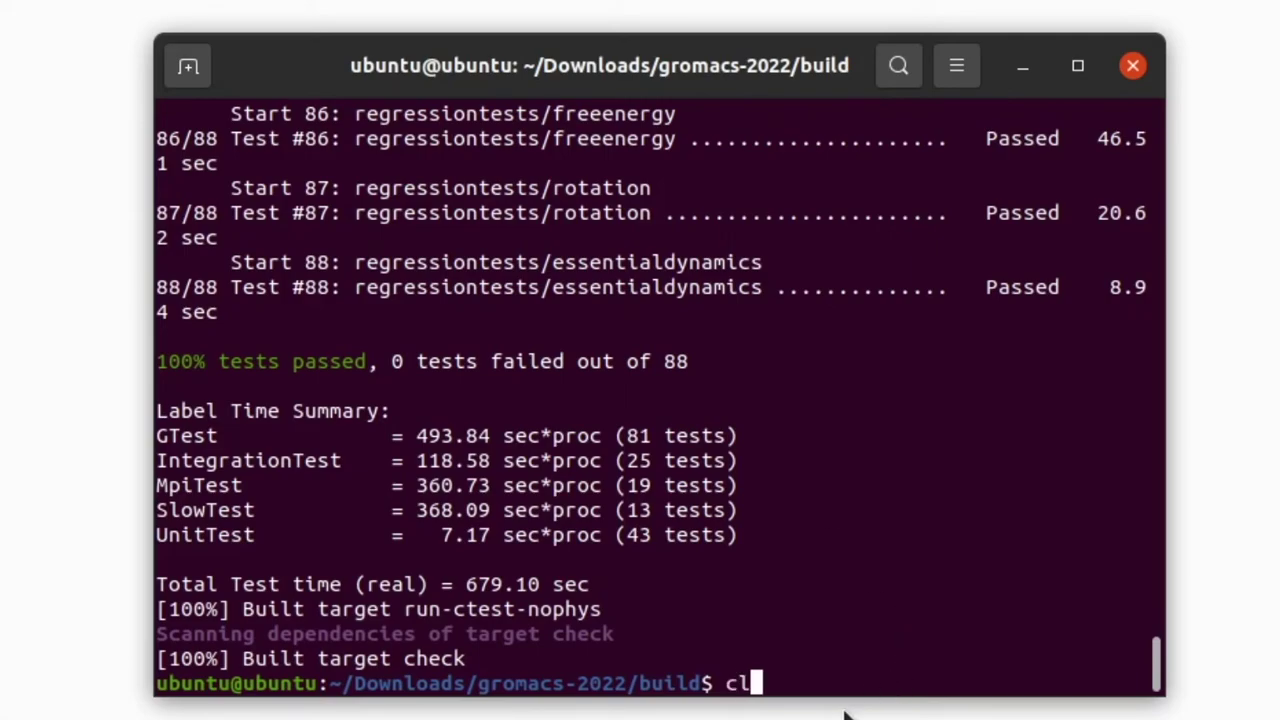
{"action": "type", "text": "ear"}
{"action": "key", "text": "Return"}
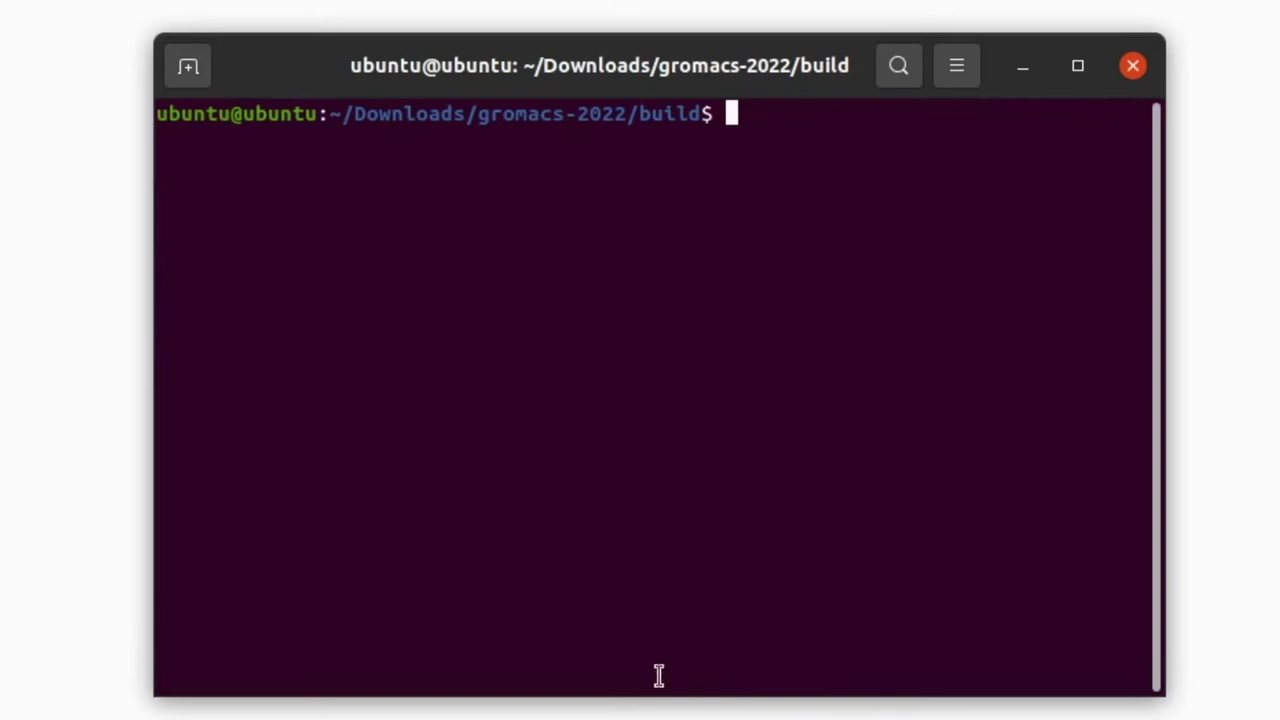
{"action": "type", "text": "sudo make install"}
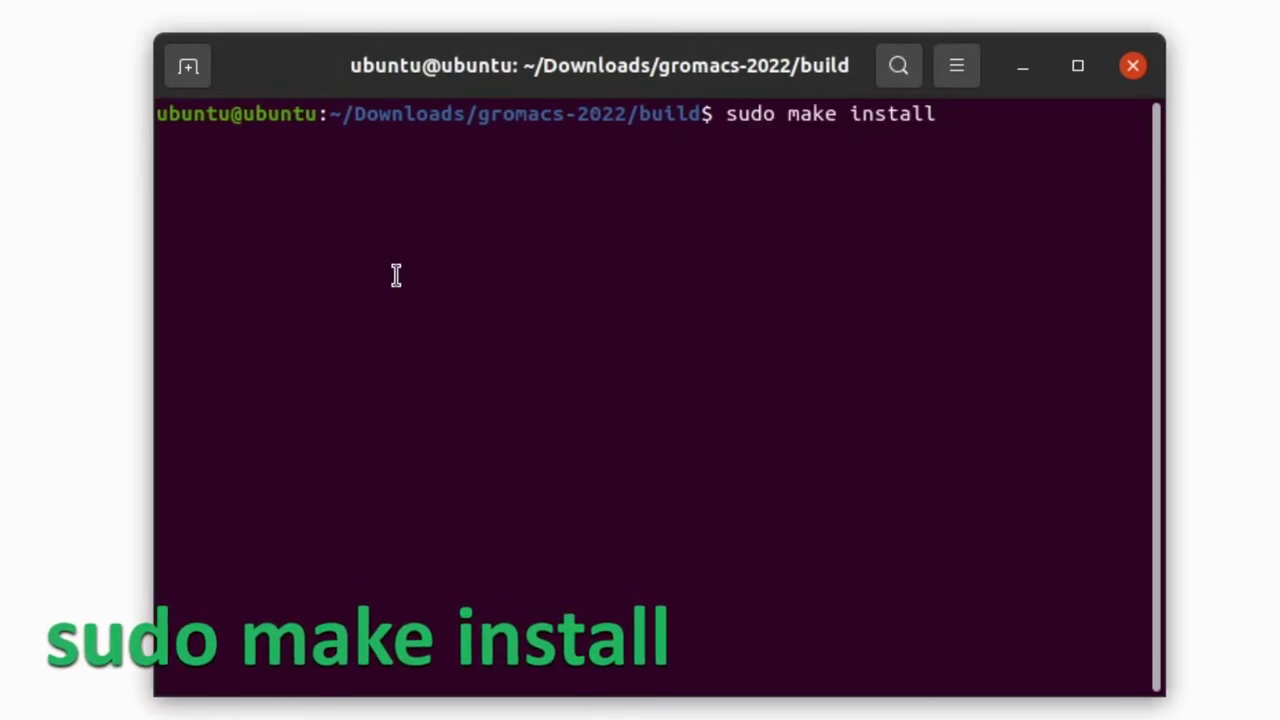
{"action": "key", "text": "Return"}
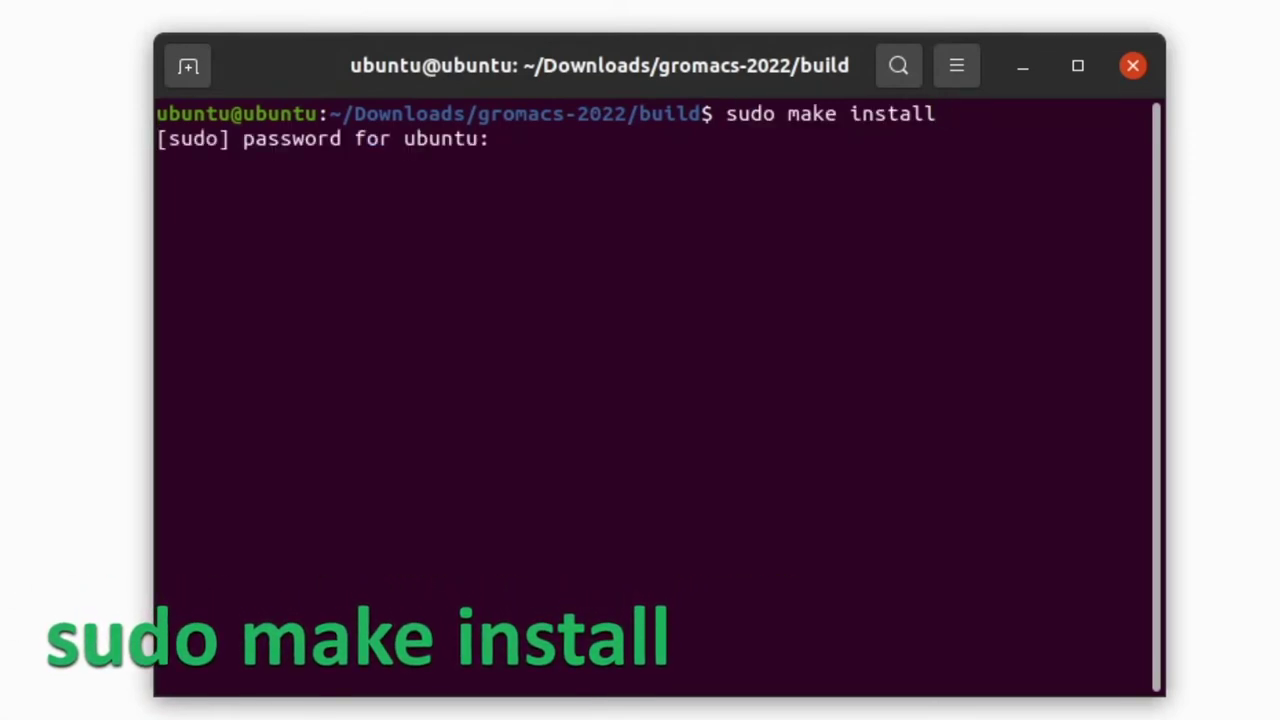
{"action": "key", "text": "Return"}
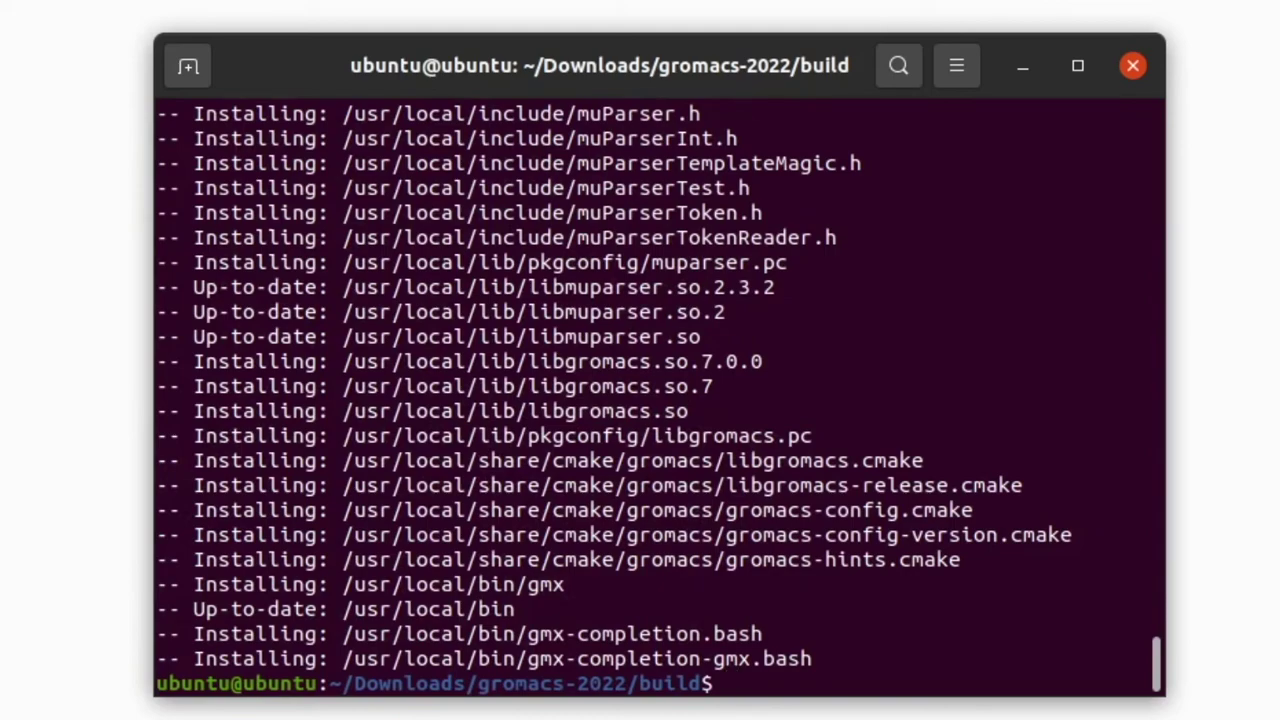
{"action": "type", "text": "clear"}
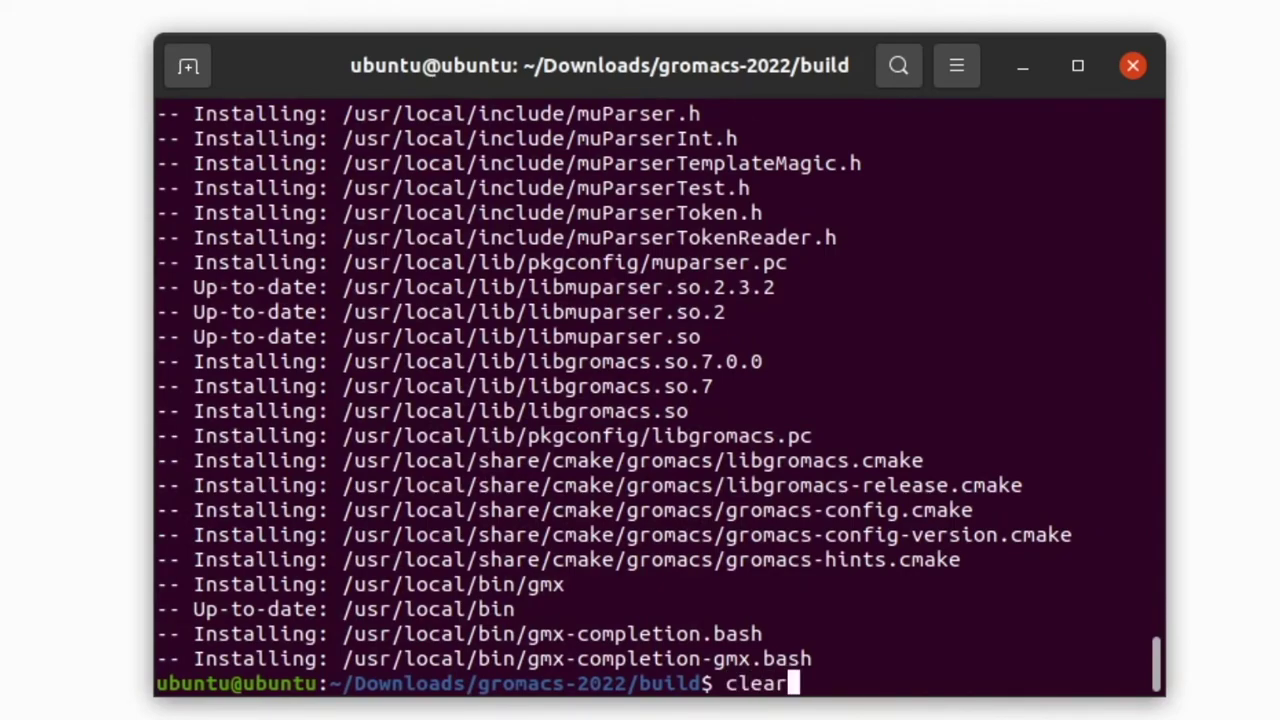
{"action": "key", "text": "Return"}
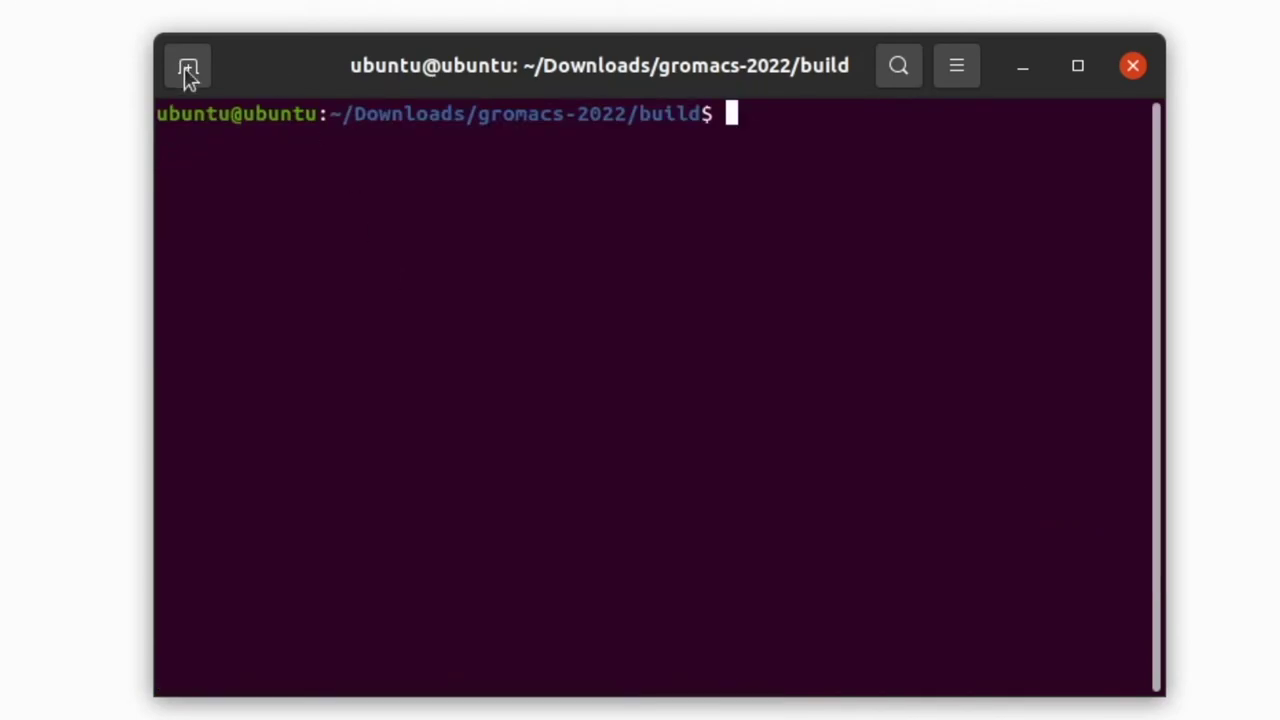
- Run source /usr/local/gromacs/bin/GMXRC, then run gmx to print its options help
{"action": "type", "text": "source /usr/local/gromacs/bin/GMXRC"}
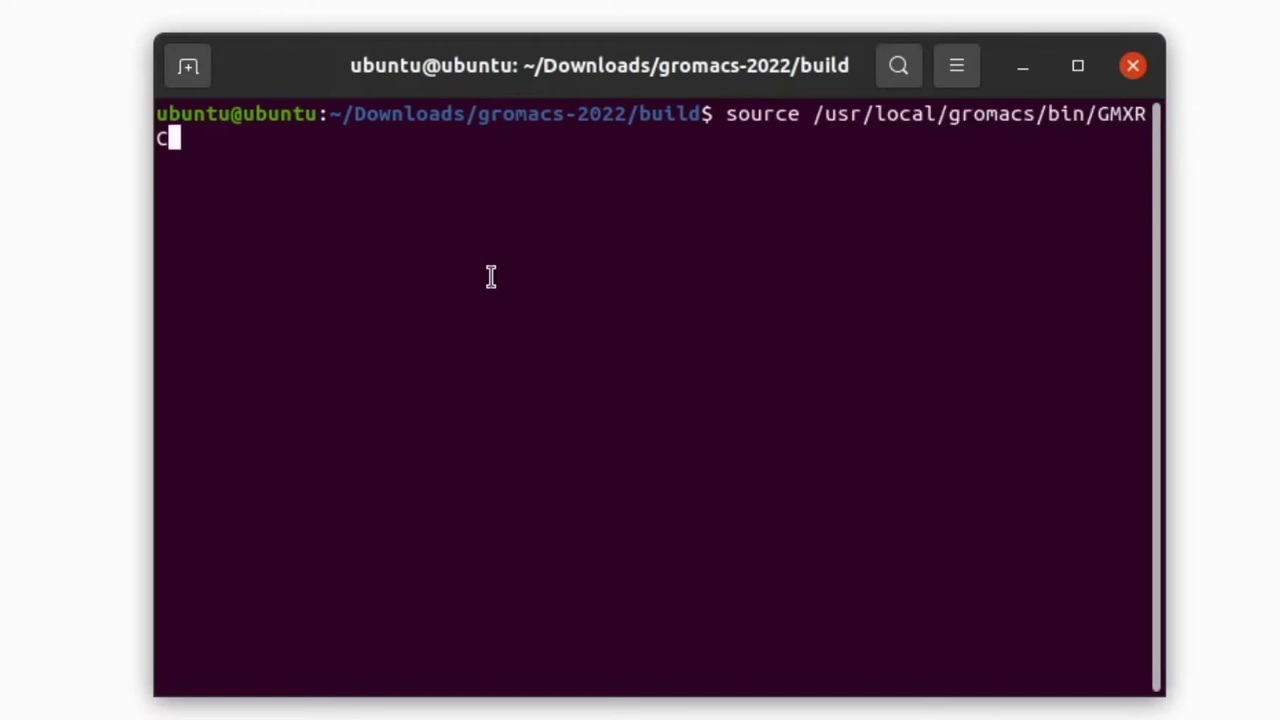
{"action": "key", "text": "Return"}
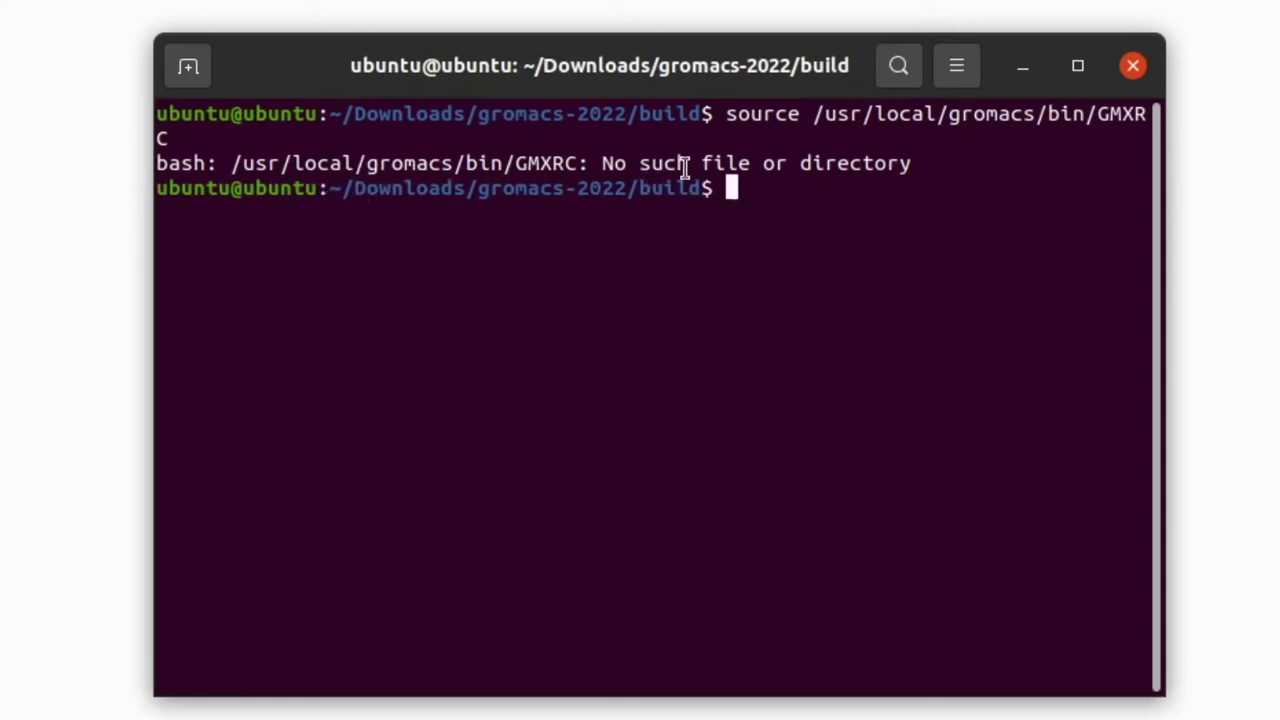
{"action": "type", "text": "gmx"}
{"action": "key", "text": "Return"}
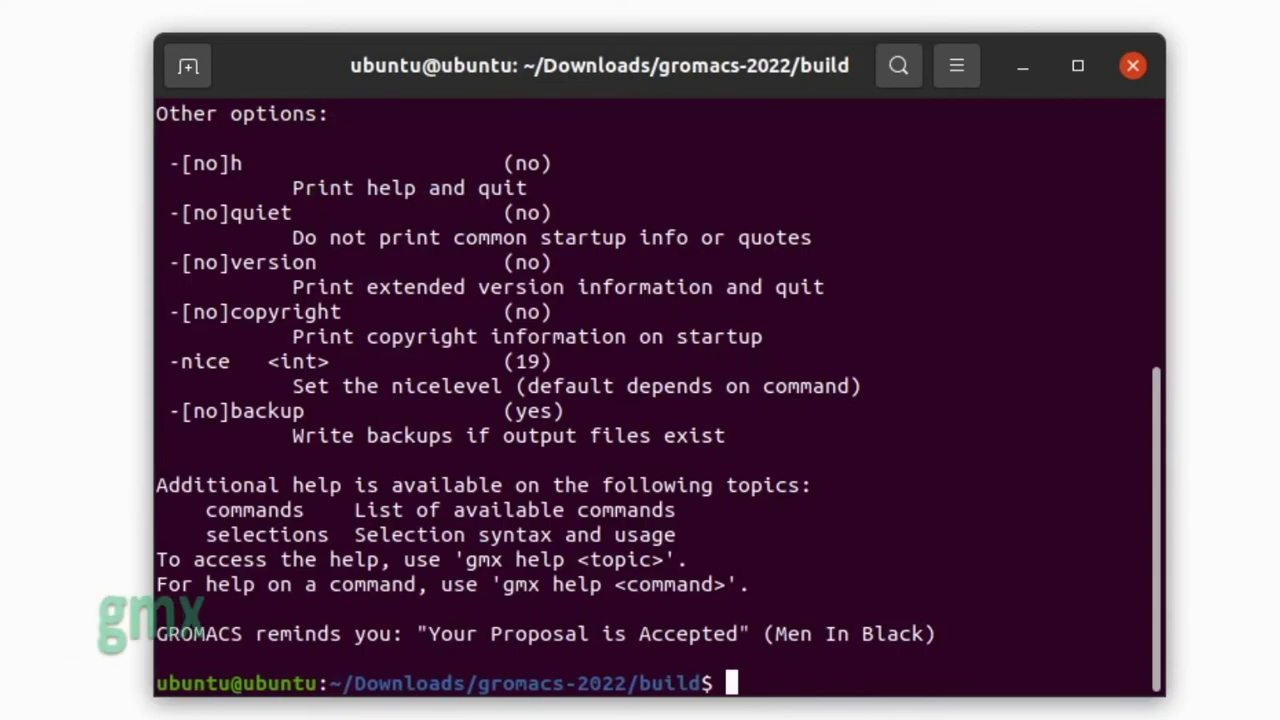